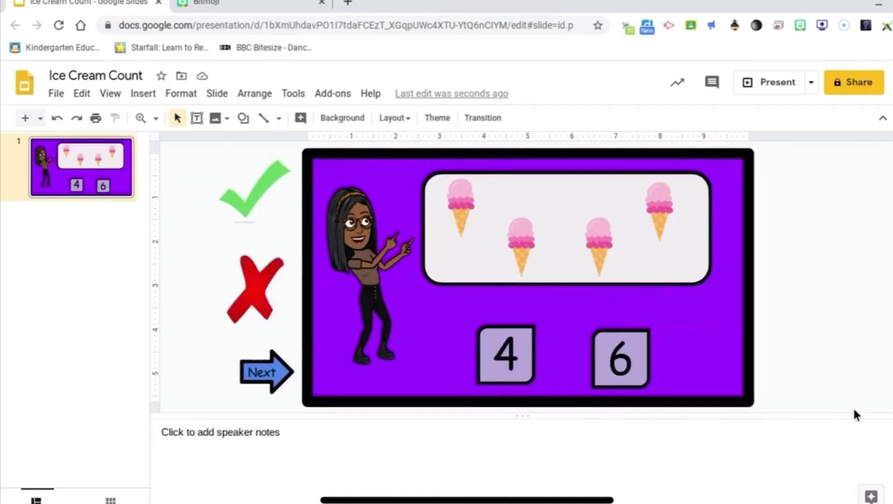
Check the links on the character picture, the four cones, the rounded cone box and answer boxes 4 and 6.
{"action": "left_click", "coordinate": [396, 285]}
{"action": "left_click", "coordinate": [455, 201]}
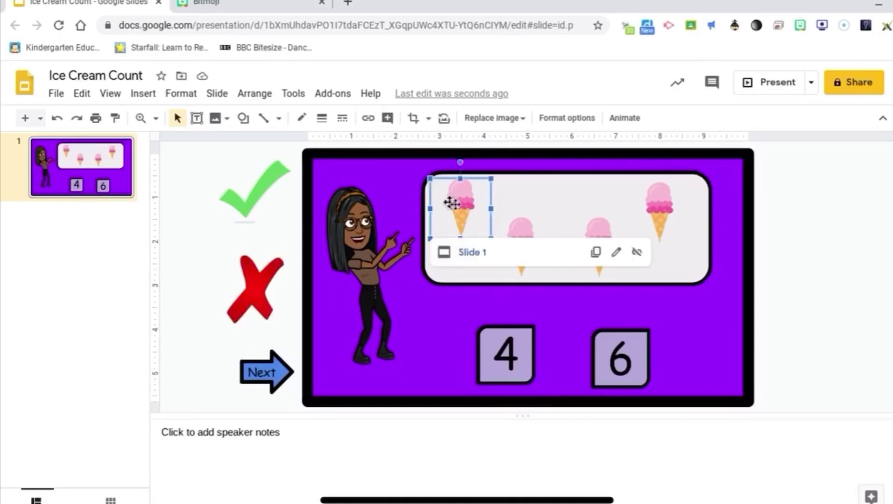
{"action": "left_click", "coordinate": [521, 223]}
{"action": "left_click", "coordinate": [588, 236]}
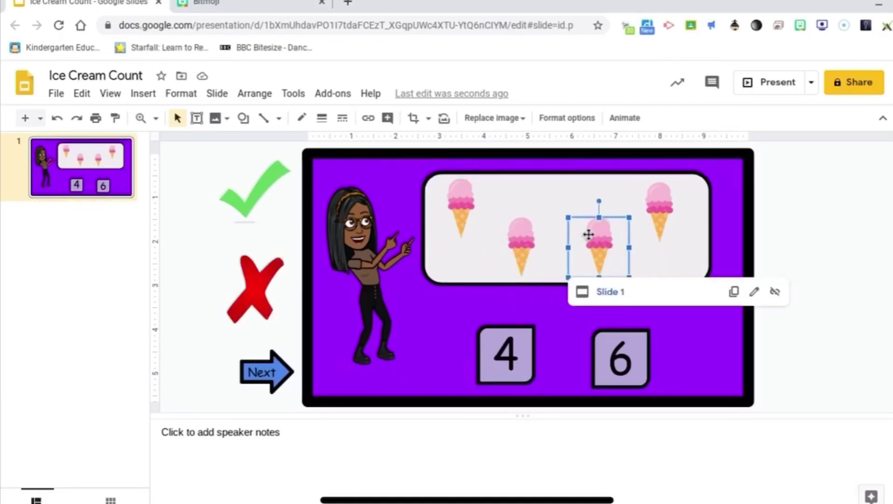
{"action": "left_click", "coordinate": [655, 195]}
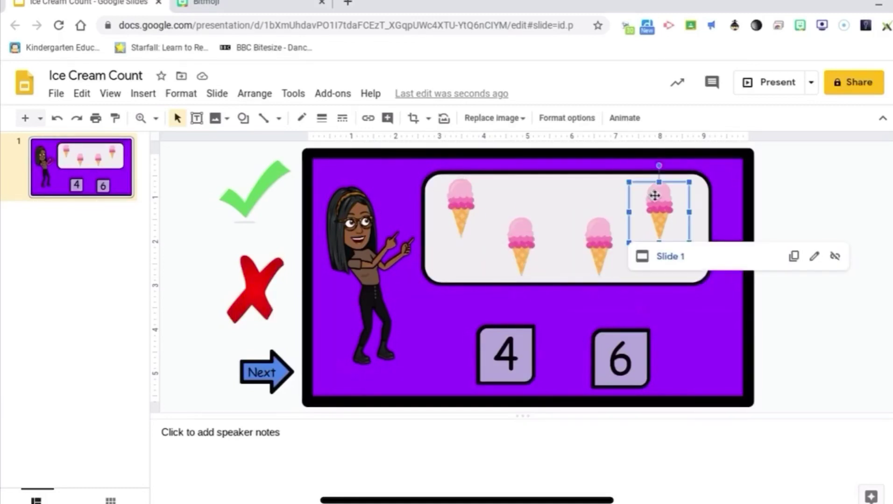
{"action": "left_click", "coordinate": [583, 197]}
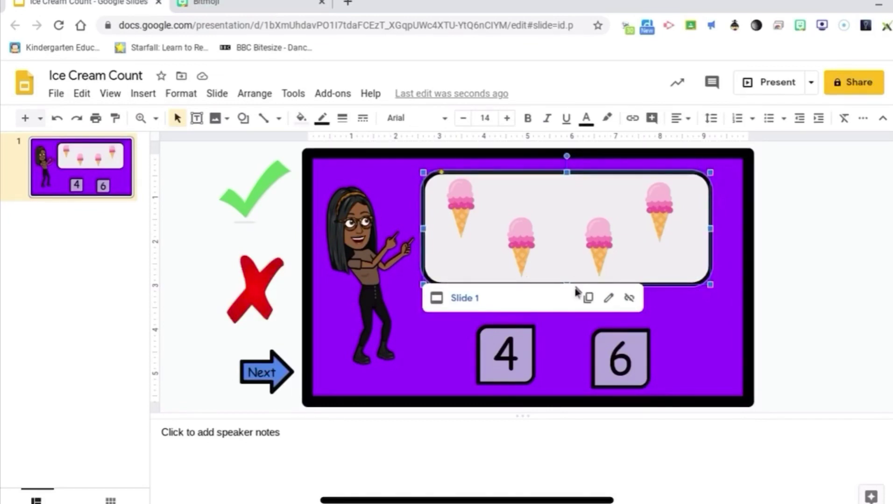
{"action": "left_click", "coordinate": [508, 328]}
{"action": "left_click", "coordinate": [611, 332]}
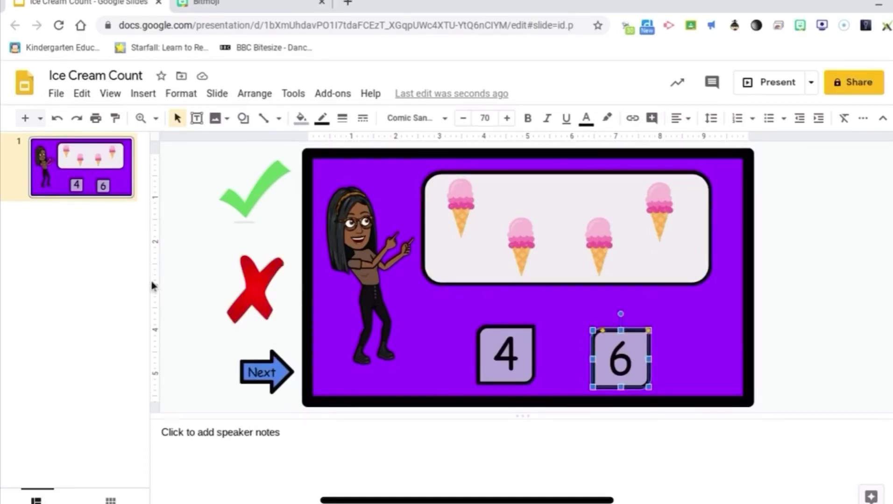
Copy slide 1 and paste it three times as slides 2 to 4, then open slide 2.
{"action": "right_click", "coordinate": [97, 202]}
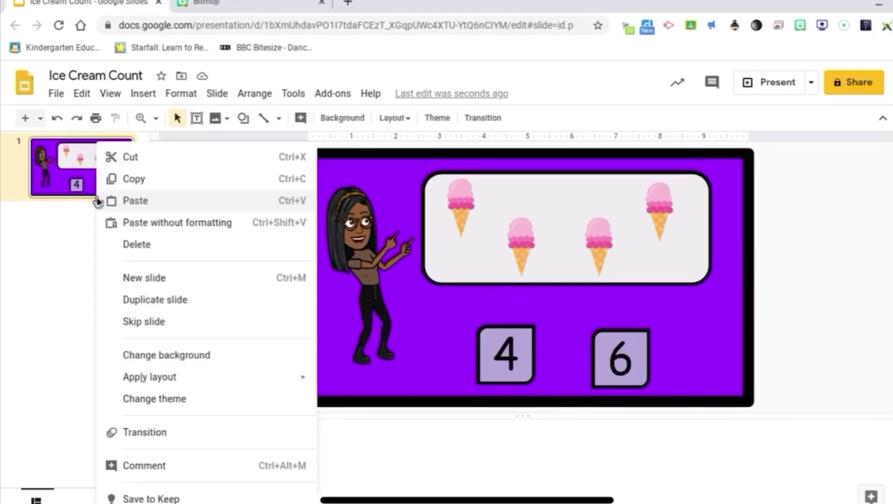
{"action": "left_click", "coordinate": [125, 180]}
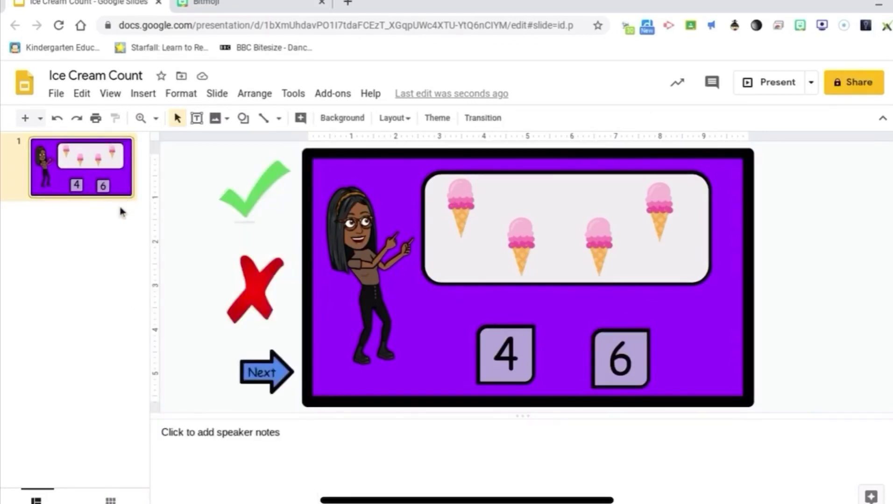
{"action": "left_click", "coordinate": [119, 204]}
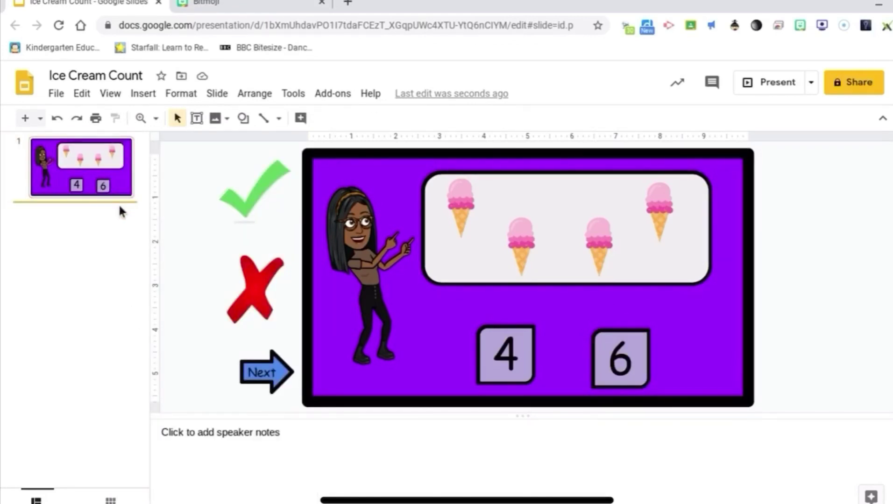
{"action": "key", "text": "ctrl+v"}
{"action": "key", "text": "ctrl+v"}
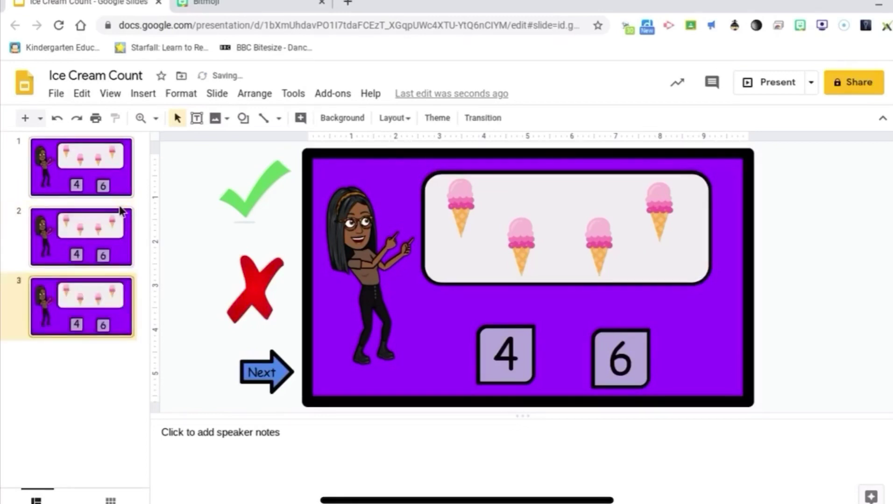
{"action": "key", "text": "ctrl+v"}
{"action": "left_click", "coordinate": [89, 214]}
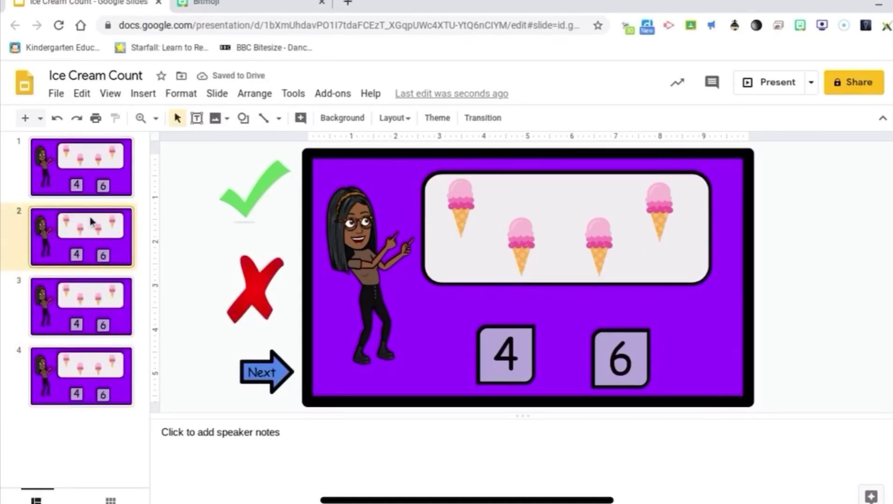
On slide 2, shrink the green checkmark onto the 4 box and move the Next arrow bottom-right.
{"action": "left_click", "coordinate": [220, 209]}
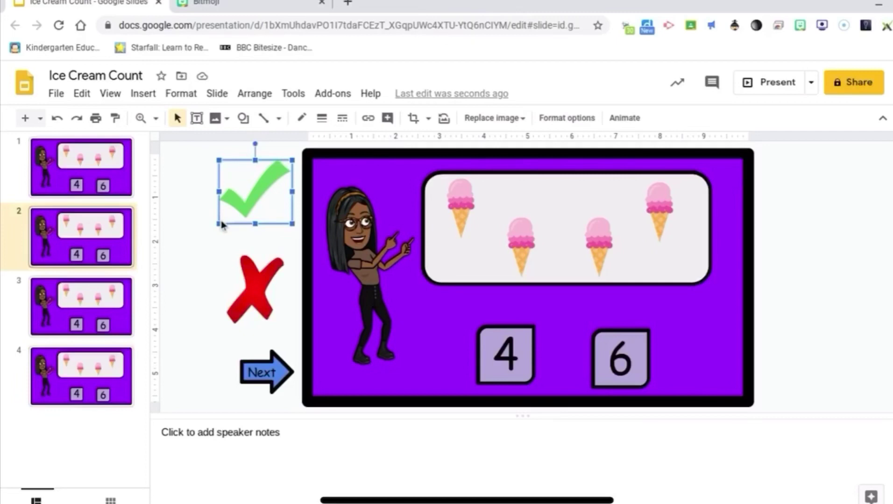
{"action": "left_click_drag", "start_coordinate": [218, 223], "coordinate": [483, 379]}
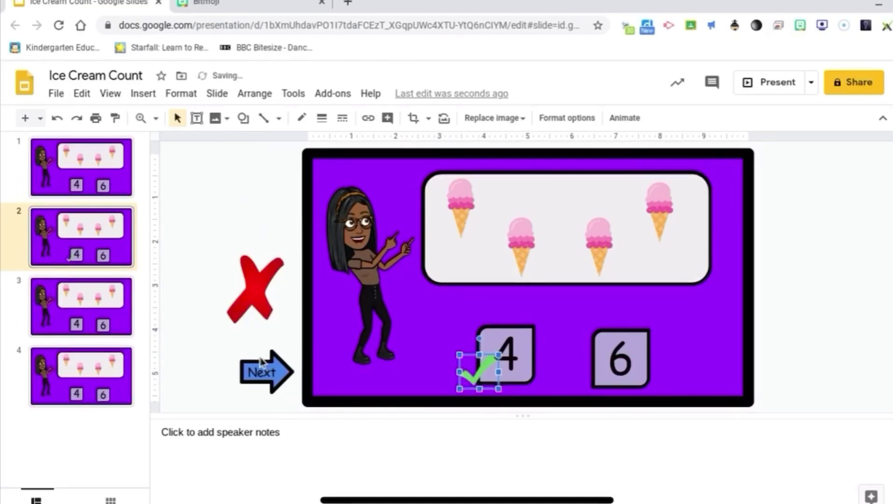
{"action": "left_click_drag", "start_coordinate": [273, 372], "coordinate": [706, 365]}
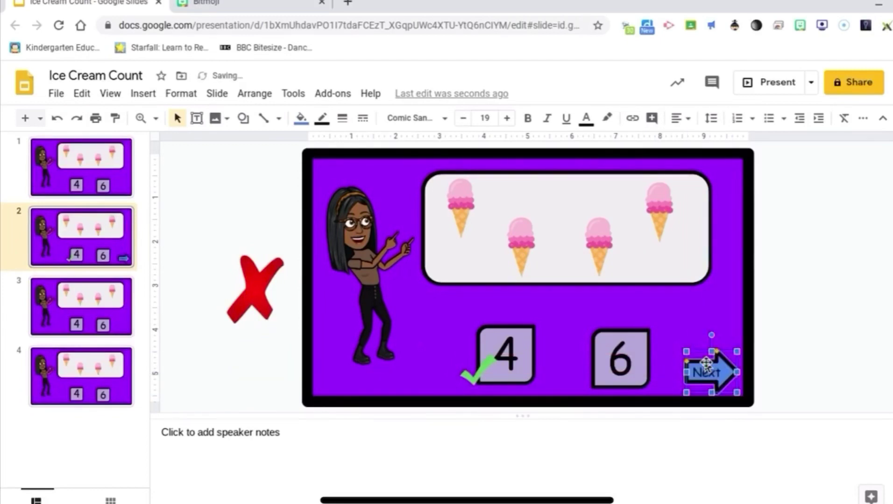
On slide 3, shrink the red X into a small mark on the 6 box.
{"action": "left_click", "coordinate": [115, 333]}
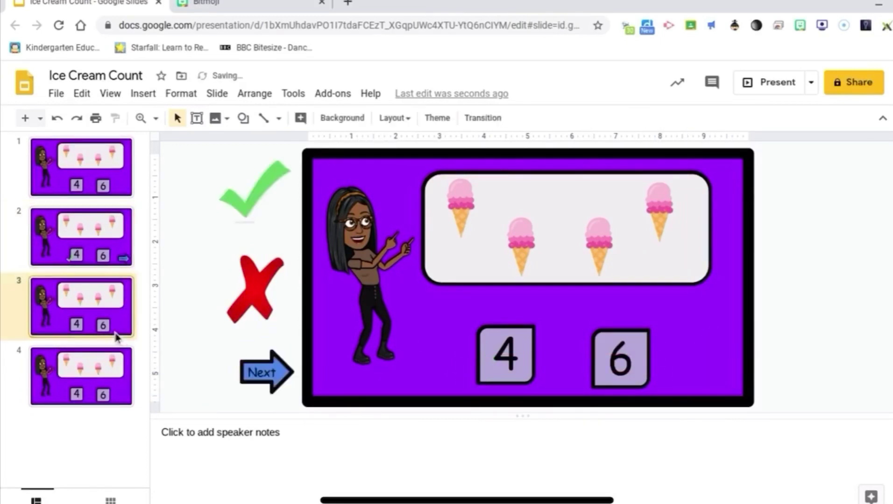
{"action": "left_click", "coordinate": [251, 316]}
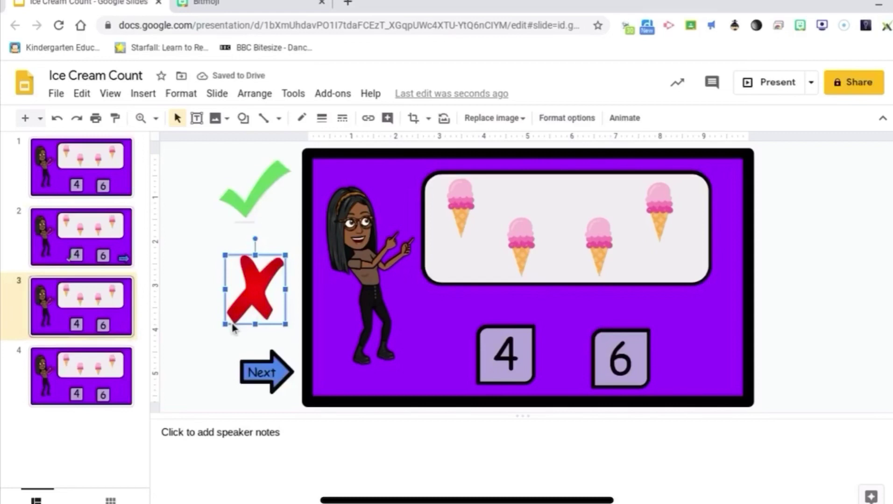
{"action": "left_click_drag", "start_coordinate": [225, 324], "coordinate": [601, 383]}
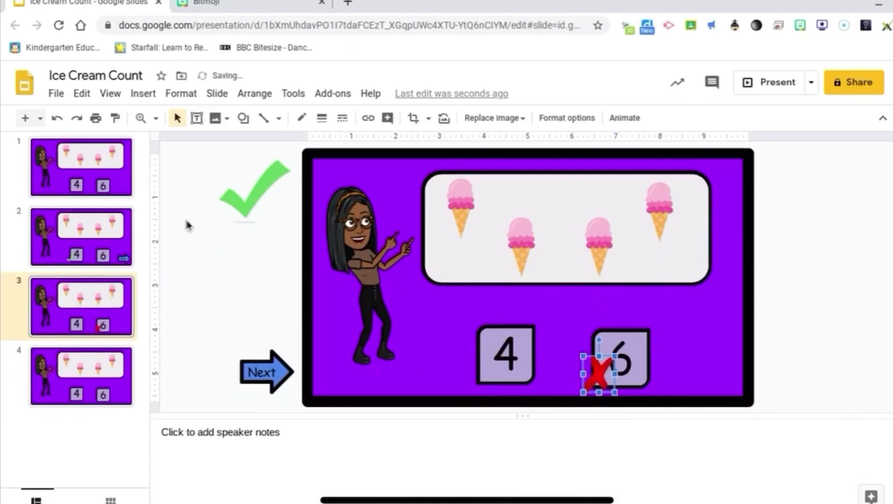
{"action": "left_click", "coordinate": [489, 293]}
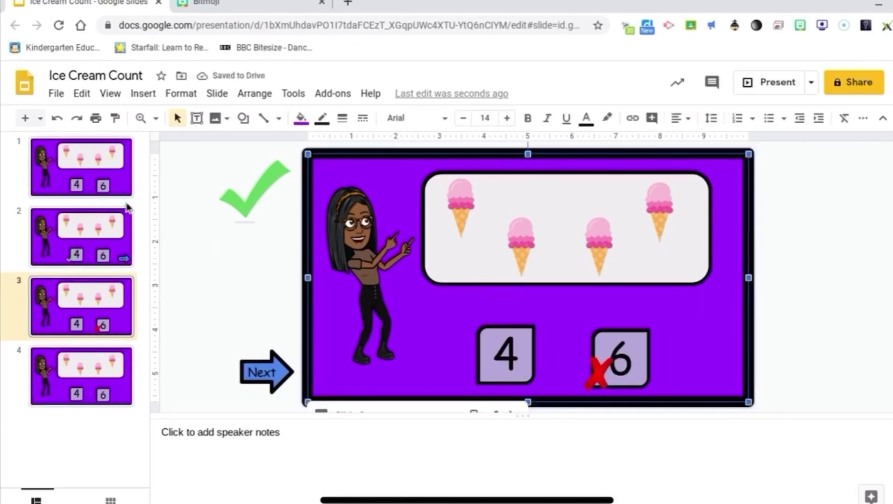
On slide 1, link the 4 answer box to Slide 2.
{"action": "left_click", "coordinate": [114, 187]}
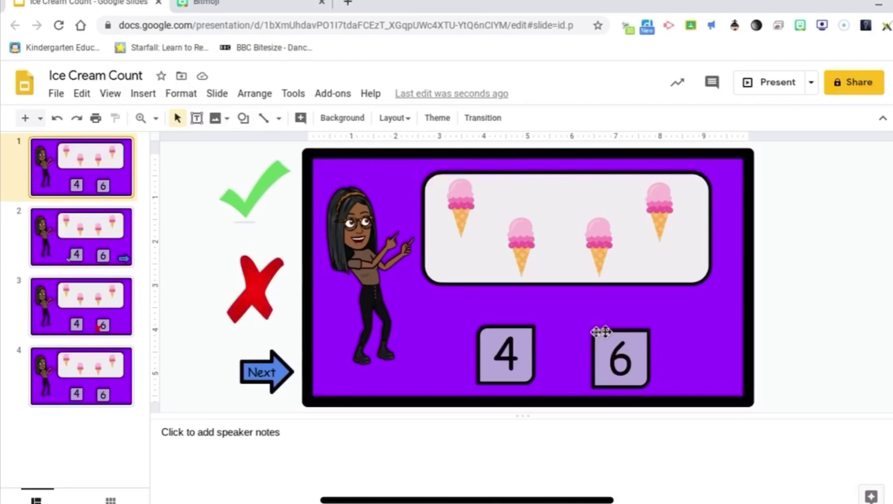
{"action": "left_click", "coordinate": [522, 327]}
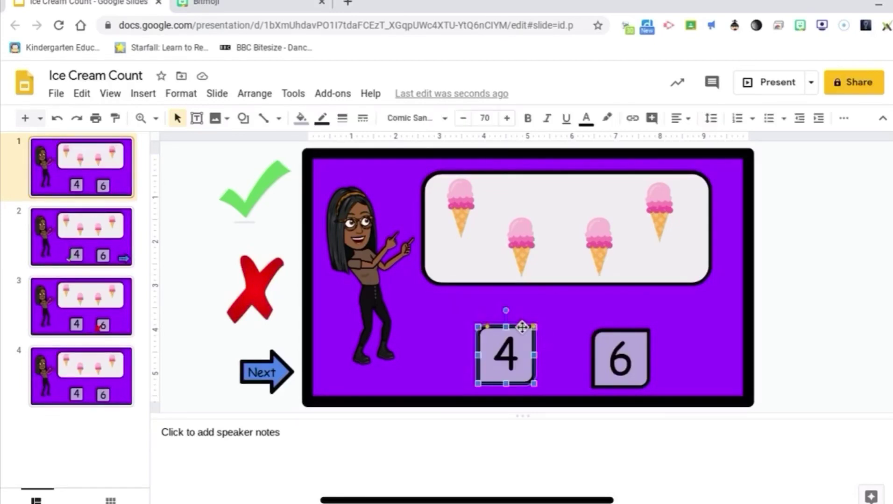
{"action": "right_click", "coordinate": [522, 328]}
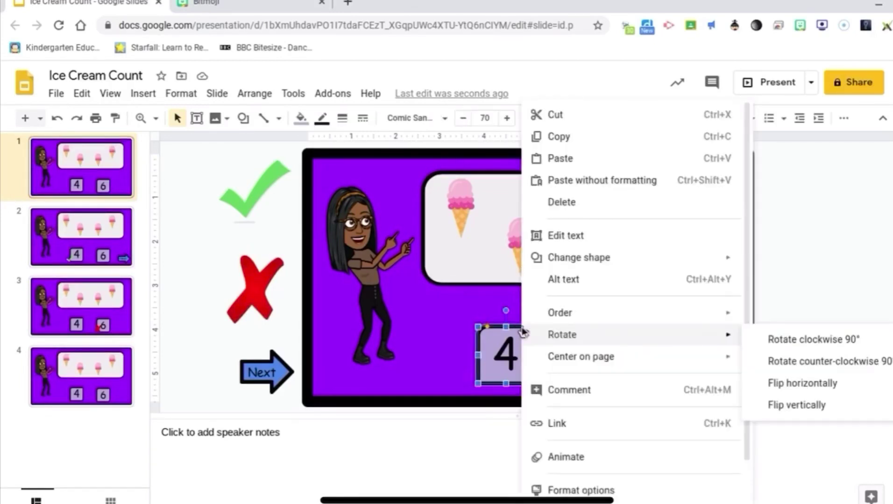
{"action": "left_click", "coordinate": [574, 422]}
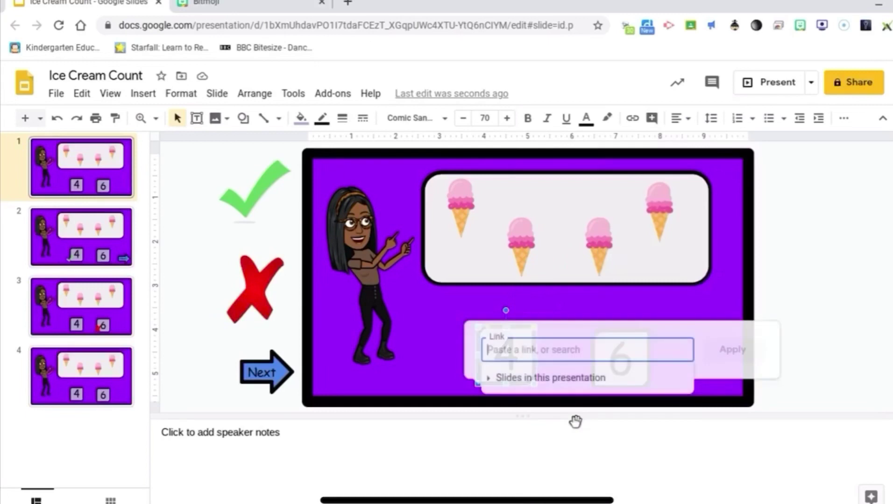
{"action": "left_click", "coordinate": [568, 383]}
{"action": "left_click", "coordinate": [576, 469]}
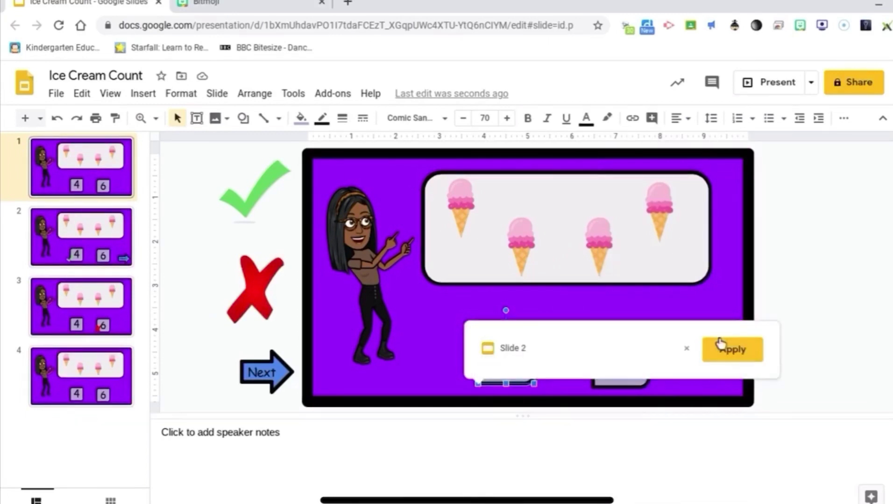
{"action": "left_click", "coordinate": [727, 348]}
Link slide 1's 6 answer box to Slide 3.
{"action": "left_click", "coordinate": [642, 332]}
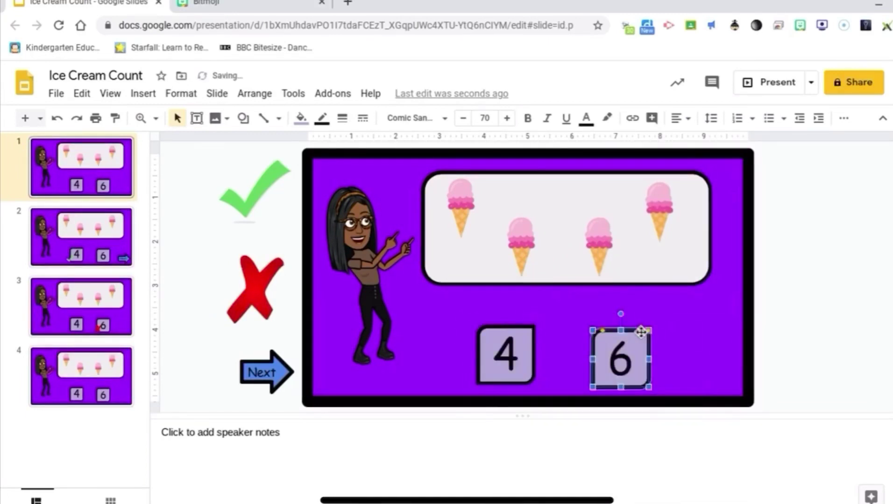
{"action": "right_click", "coordinate": [641, 333]}
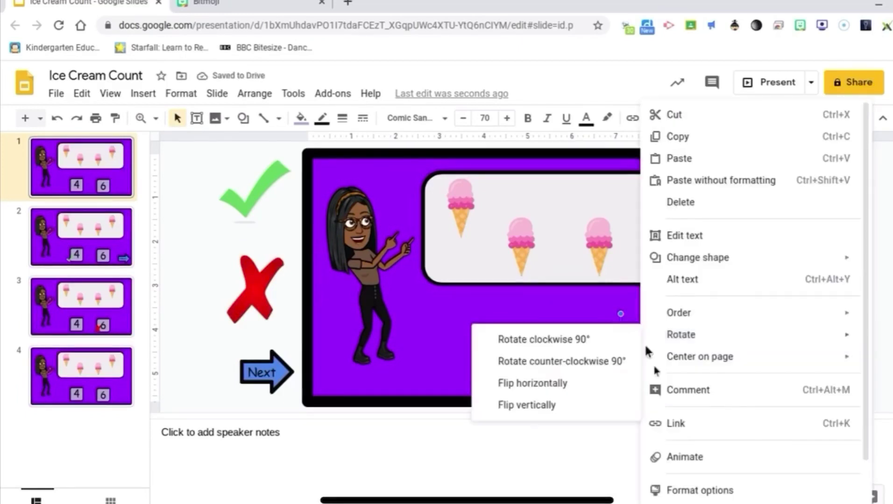
{"action": "left_click", "coordinate": [678, 425]}
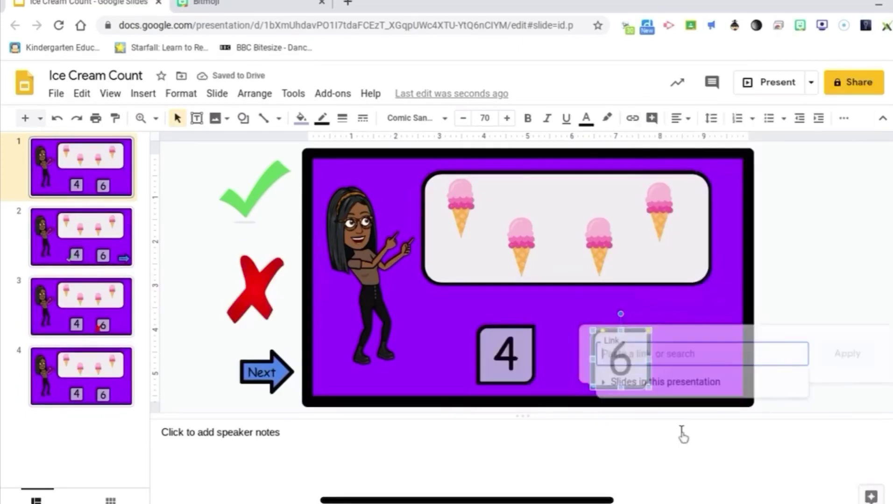
{"action": "left_click", "coordinate": [663, 391]}
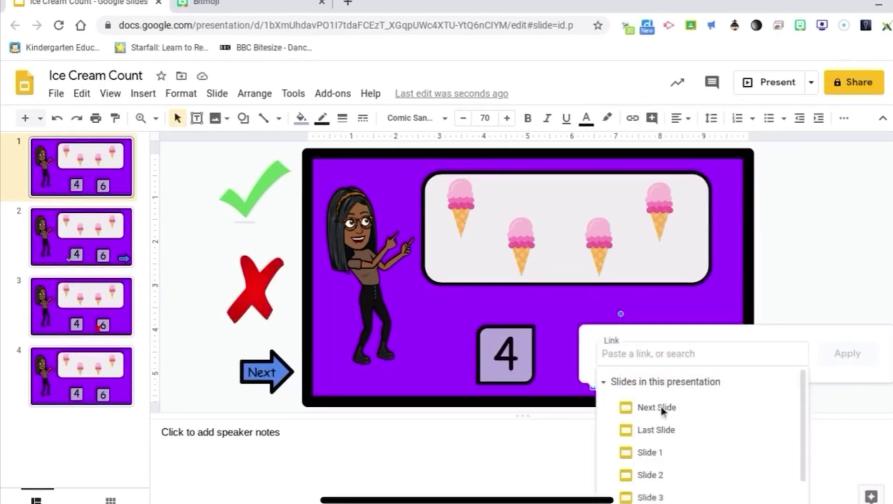
{"action": "left_click", "coordinate": [671, 496]}
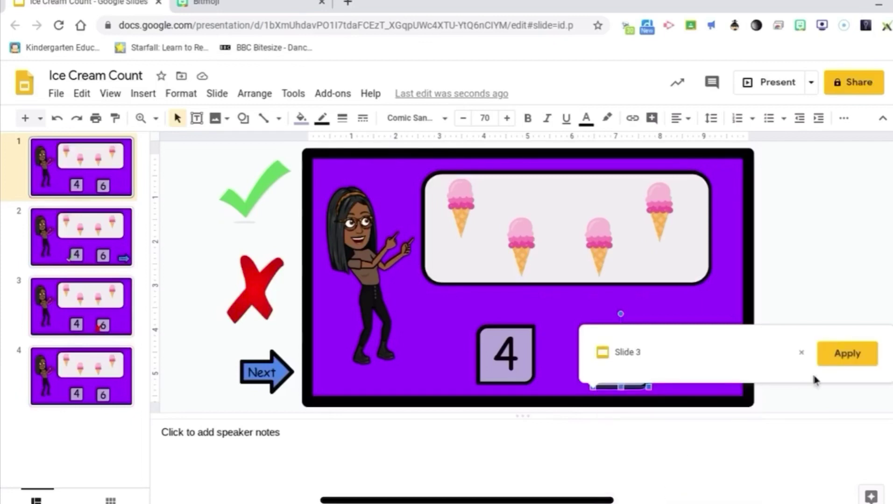
{"action": "left_click", "coordinate": [848, 355]}
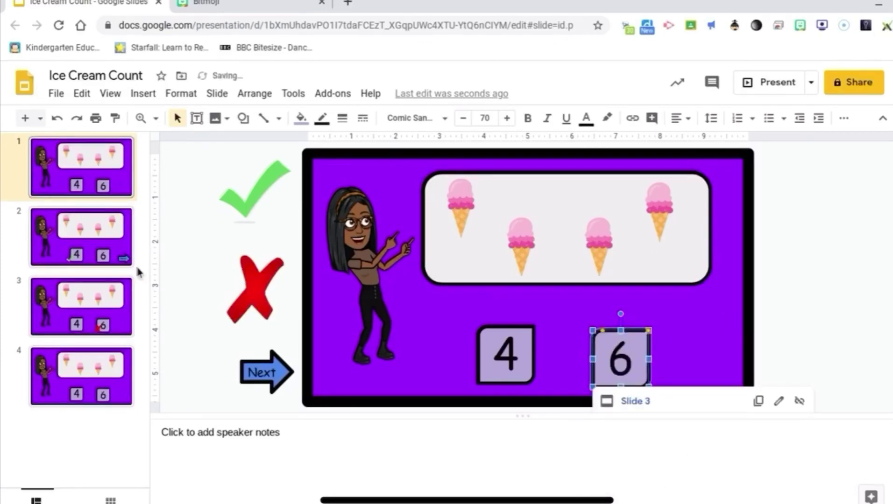
On slide 2, check the ice cream links and link the 4 answer box to Slide 2.
{"action": "left_click", "coordinate": [91, 264]}
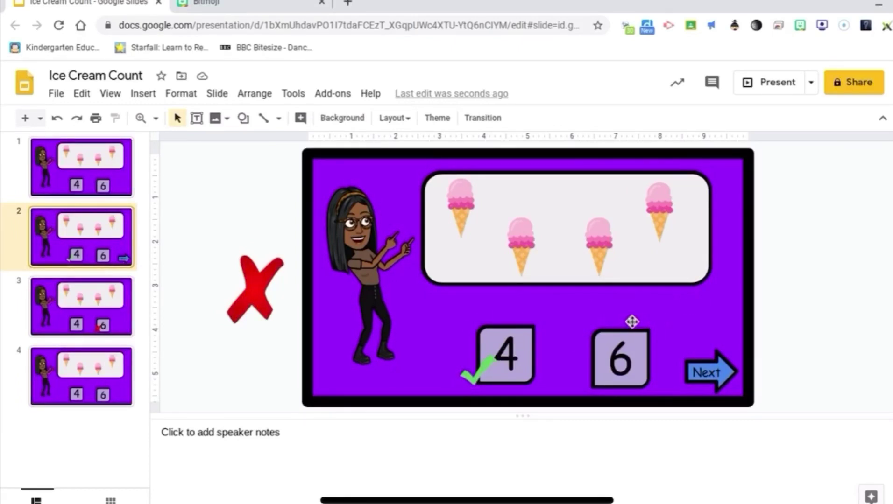
{"action": "left_click", "coordinate": [513, 246]}
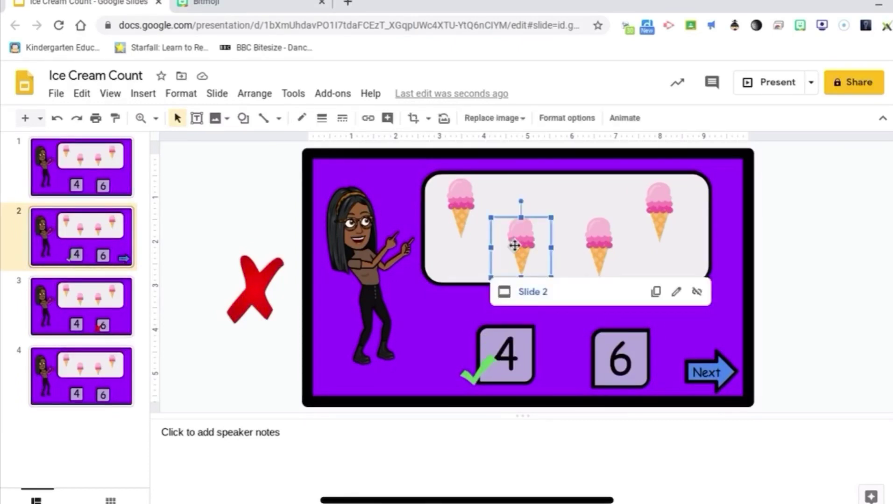
{"action": "left_click", "coordinate": [592, 231]}
{"action": "left_click", "coordinate": [470, 222]}
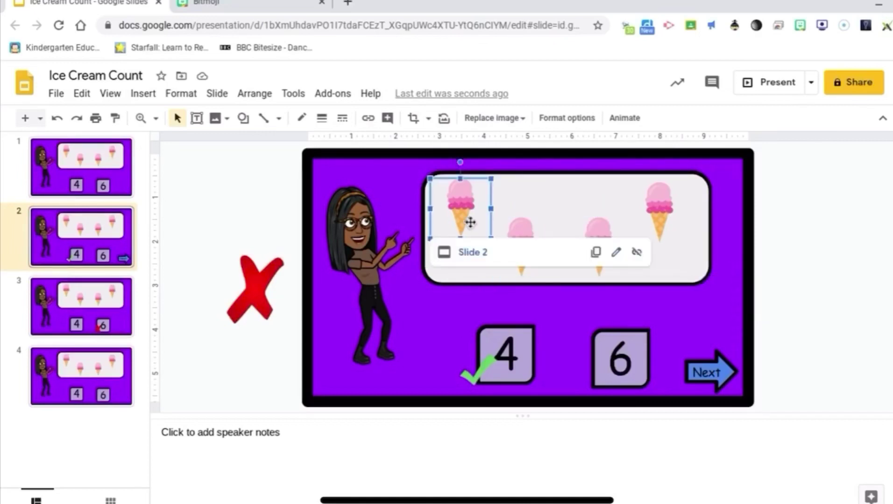
{"action": "left_click", "coordinate": [528, 332]}
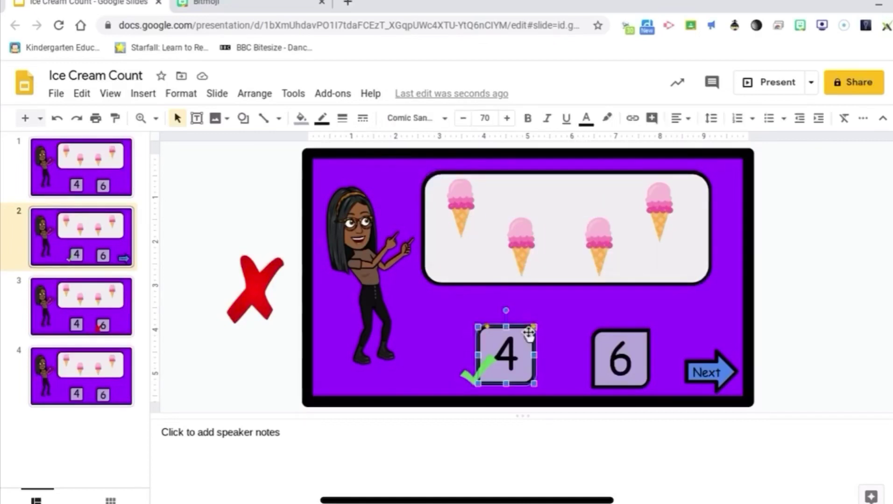
{"action": "right_click", "coordinate": [528, 332]}
{"action": "left_click", "coordinate": [584, 418]}
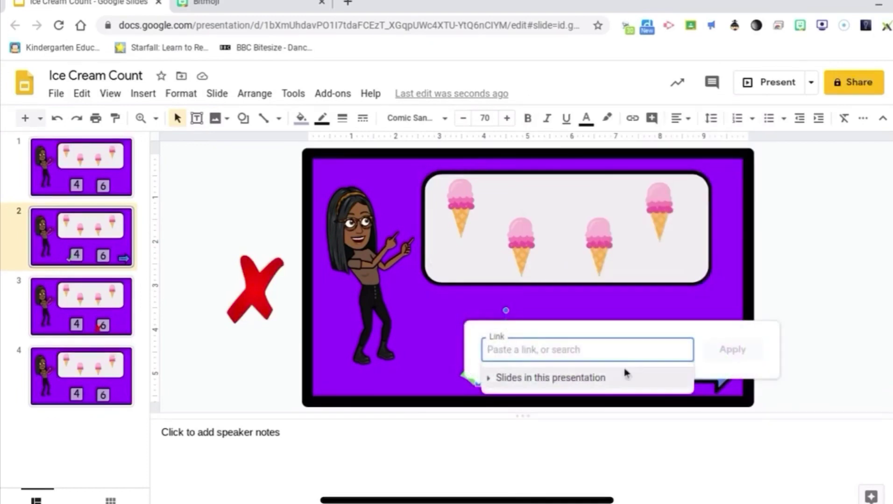
{"action": "left_click", "coordinate": [624, 373]}
{"action": "scroll", "coordinate": [608, 439], "scroll_direction": "down", "scroll_amount": 2}
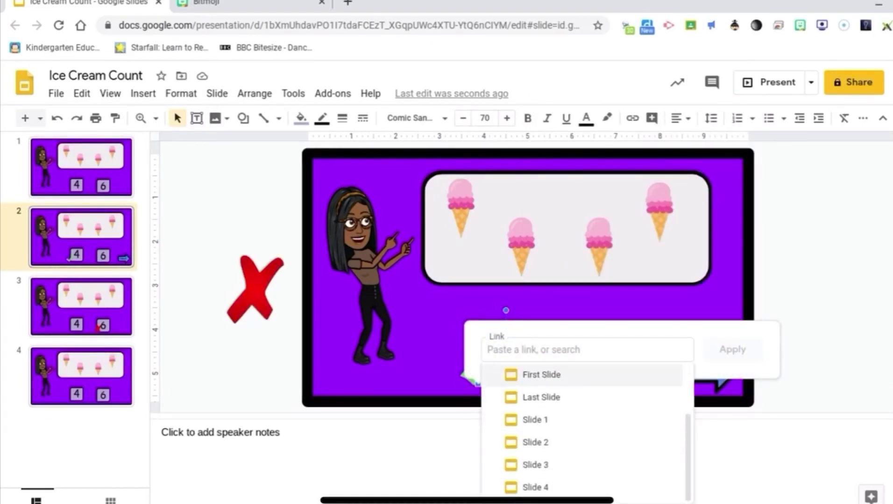
{"action": "left_click", "coordinate": [535, 442]}
{"action": "left_click", "coordinate": [732, 350]}
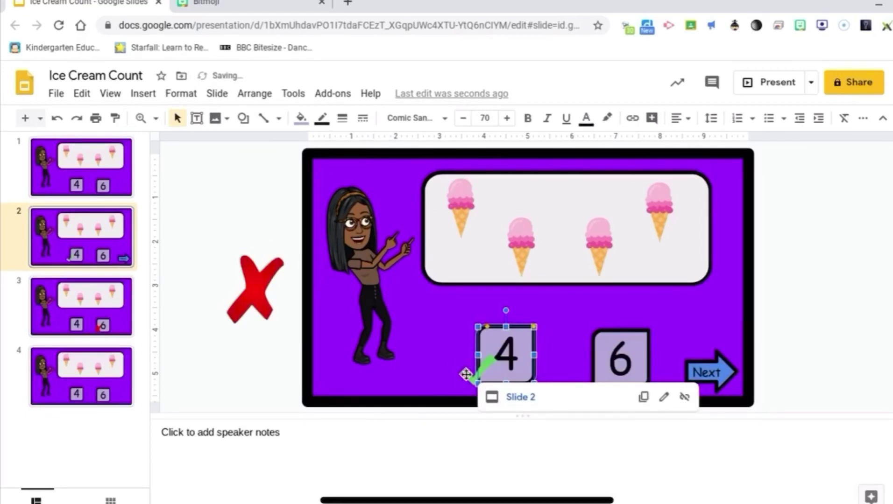
Link the green checkmark beside the 4 to Slide 2.
{"action": "left_click", "coordinate": [466, 374]}
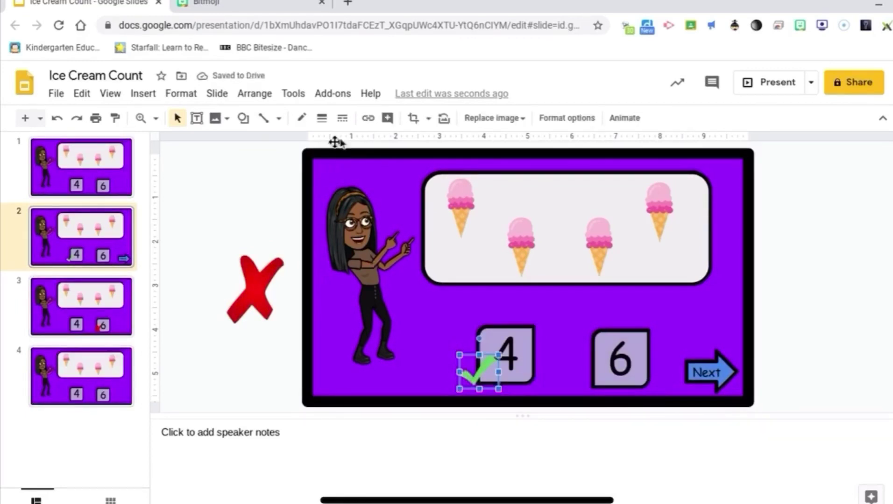
{"action": "left_click", "coordinate": [369, 119]}
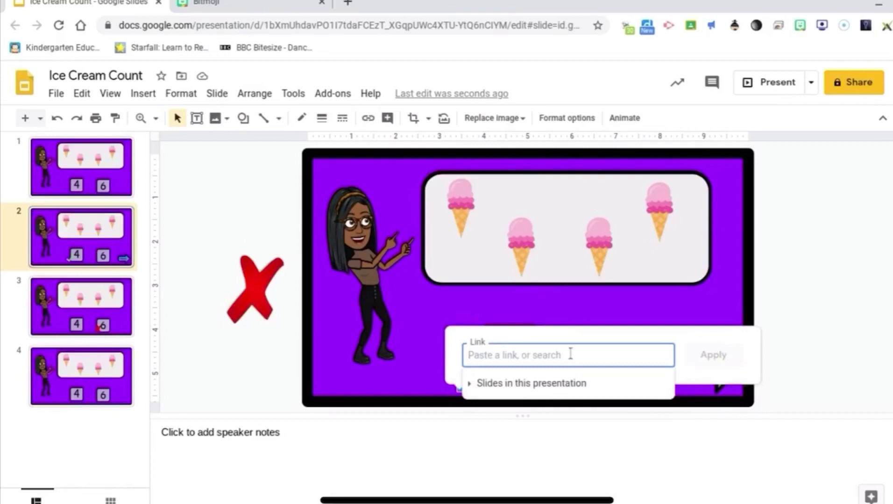
{"action": "left_click", "coordinate": [581, 381]}
{"action": "scroll", "coordinate": [518, 434], "scroll_direction": "down", "scroll_amount": 2}
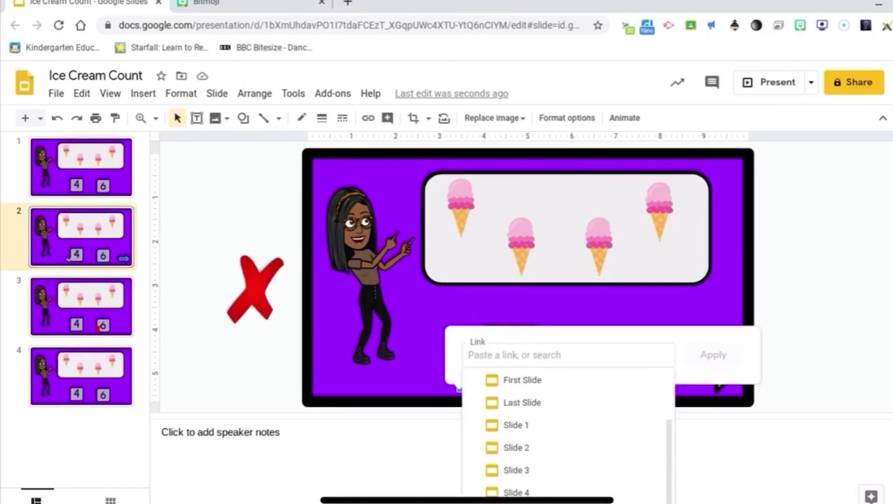
{"action": "left_click", "coordinate": [514, 449]}
{"action": "left_click", "coordinate": [713, 354]}
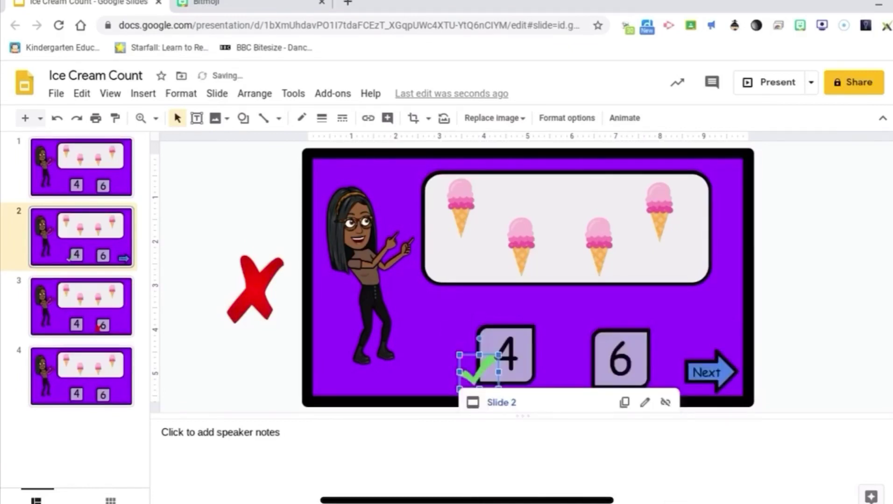
Link slide 2's 6 answer box back to Slide 2.
{"action": "left_click", "coordinate": [622, 333]}
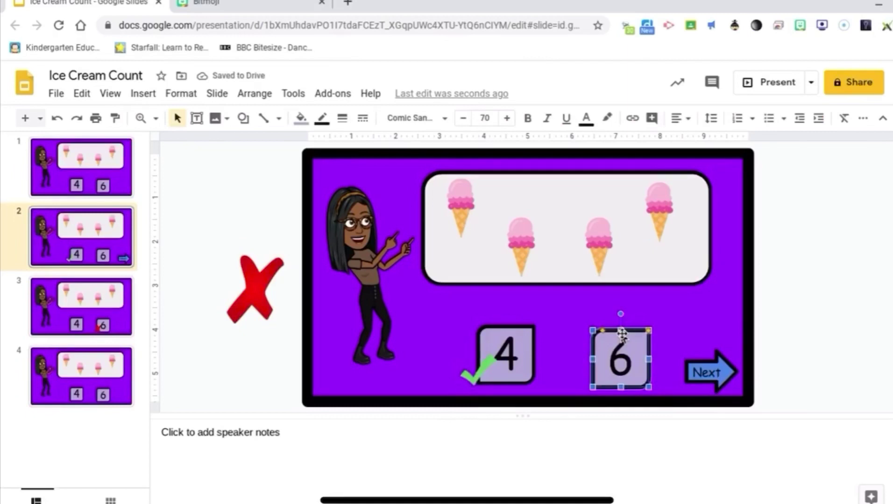
{"action": "right_click", "coordinate": [621, 337]}
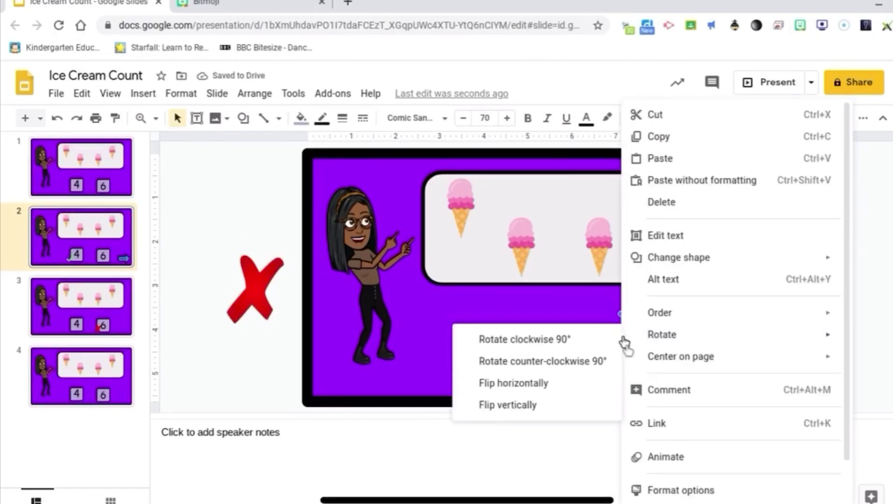
{"action": "left_click", "coordinate": [673, 424]}
{"action": "left_click", "coordinate": [692, 388]}
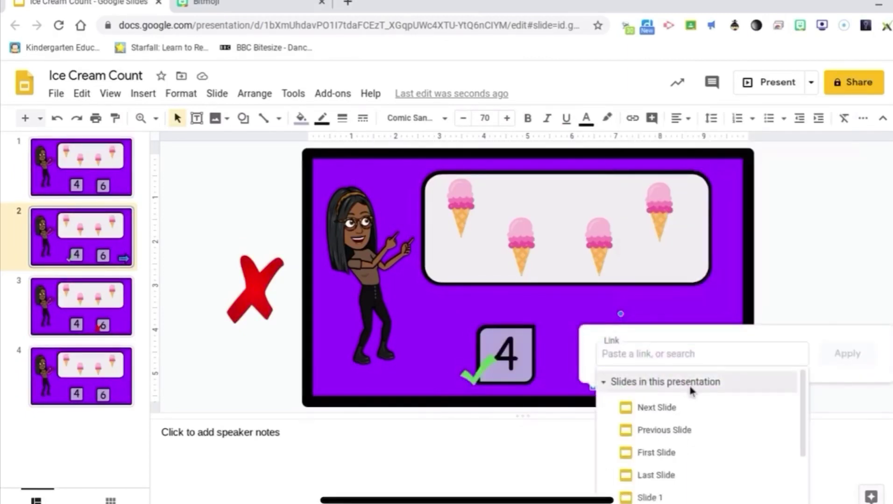
{"action": "scroll", "coordinate": [691, 420], "scroll_direction": "down", "scroll_amount": 2}
{"action": "left_click", "coordinate": [650, 454]}
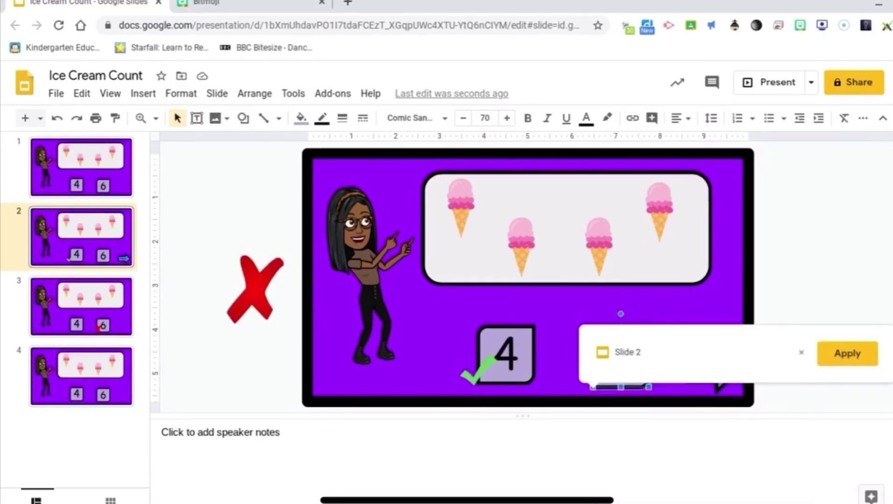
{"action": "key", "text": "Return"}
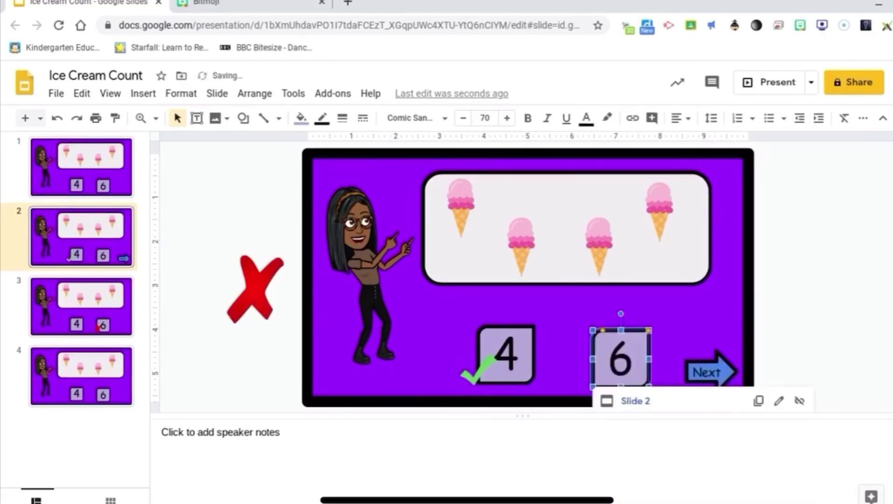
{"action": "left_click", "coordinate": [690, 368]}
Link slide 2's Next arrow to Slide 4, then open slide 3.
{"action": "right_click", "coordinate": [690, 367]}
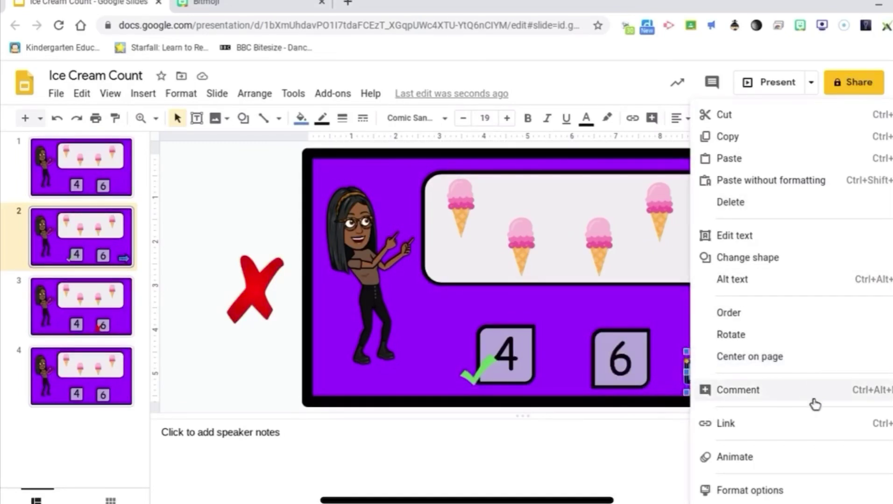
{"action": "left_click", "coordinate": [808, 432]}
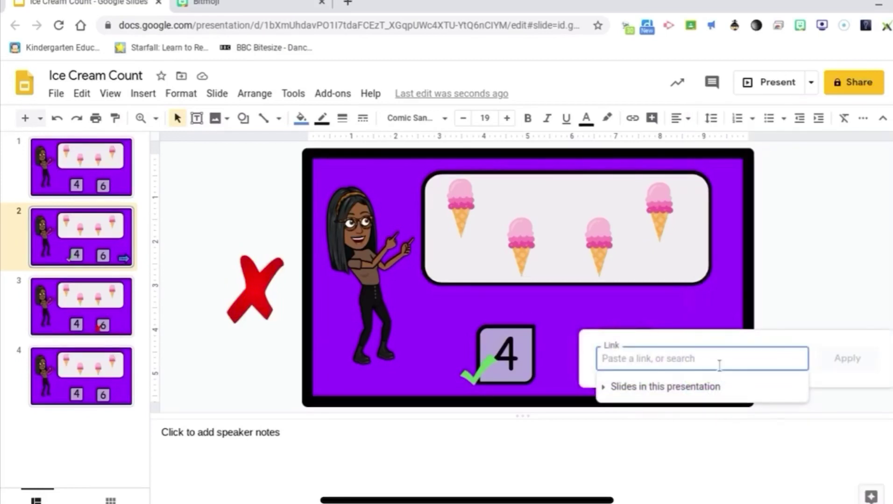
{"action": "left_click", "coordinate": [722, 382]}
{"action": "scroll", "coordinate": [700, 448], "scroll_direction": "down", "scroll_amount": 2}
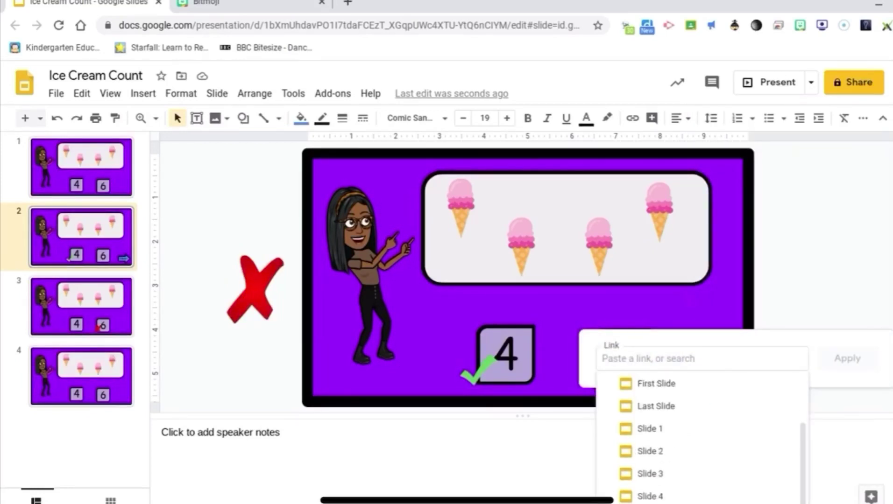
{"action": "left_click", "coordinate": [647, 497]}
{"action": "key", "text": "Return"}
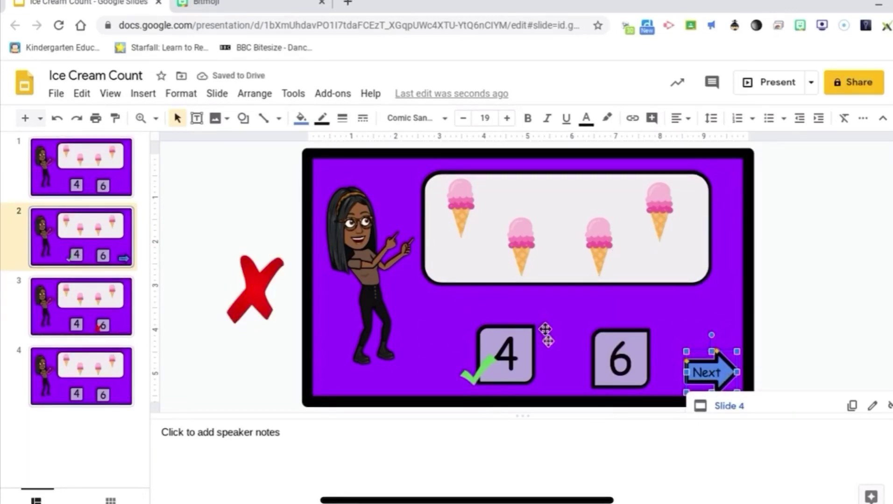
{"action": "left_click", "coordinate": [89, 331]}
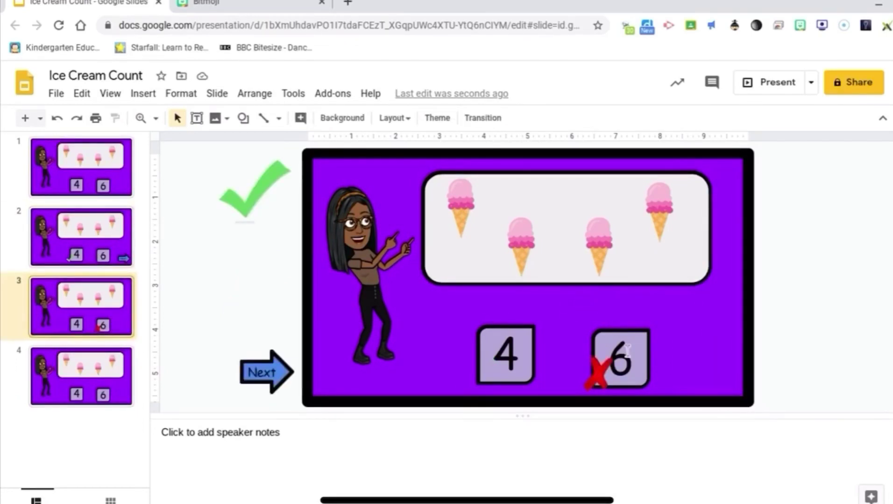
On slide 3, link the 4 answer box to Slide 2 instead of Slide 3, then check the ice cream links.
{"action": "left_click", "coordinate": [515, 329]}
{"action": "right_click", "coordinate": [515, 330]}
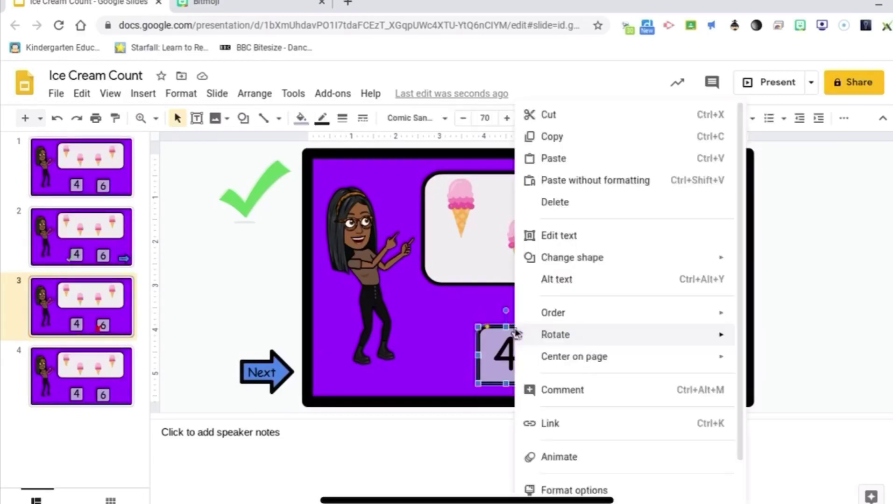
{"action": "mouse_move", "coordinate": [516, 333]}
{"action": "left_click", "coordinate": [567, 423]}
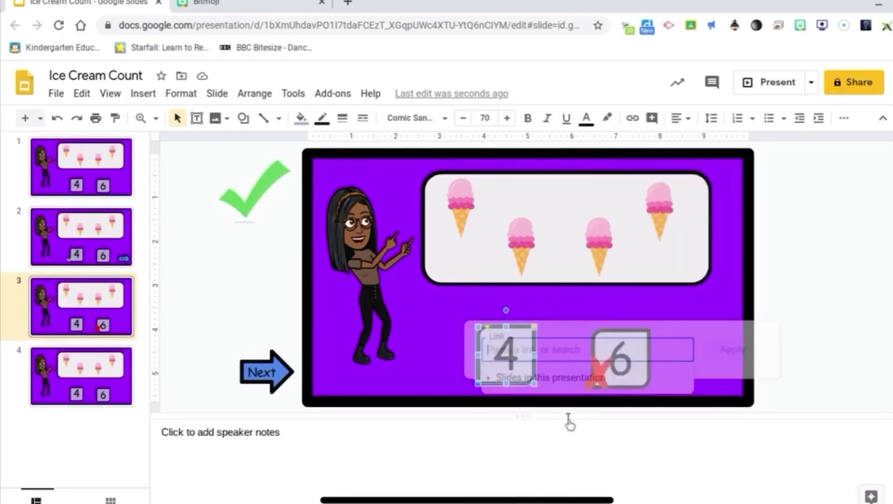
{"action": "left_click", "coordinate": [583, 384]}
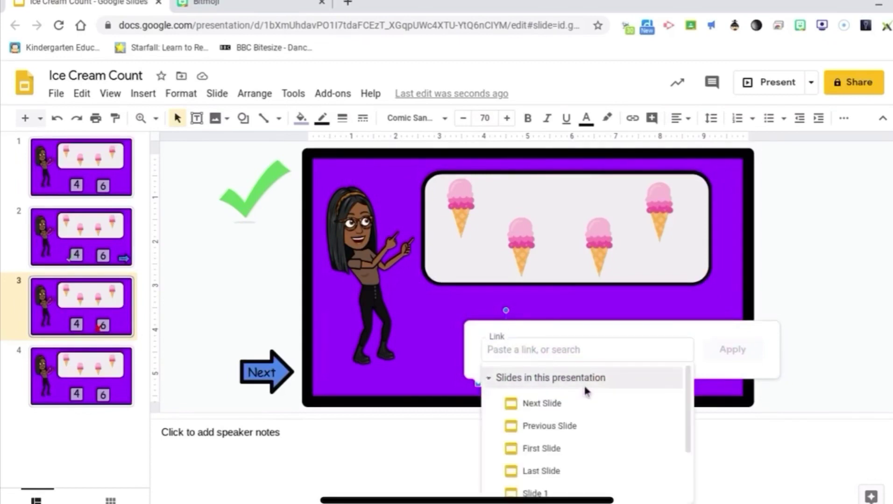
{"action": "scroll", "coordinate": [583, 384], "scroll_direction": "down", "scroll_amount": 2}
{"action": "left_click", "coordinate": [535, 465]}
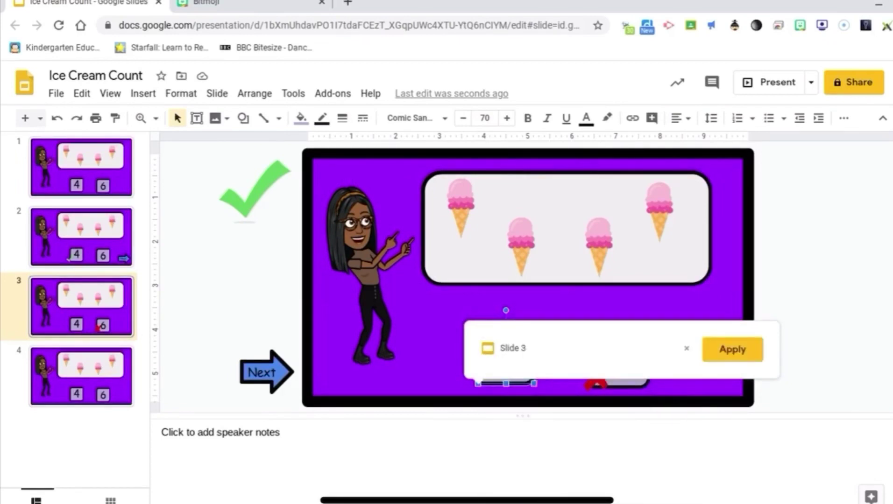
{"action": "key", "text": "BackSpace"}
{"action": "left_click", "coordinate": [535, 442]}
{"action": "key", "text": "Return"}
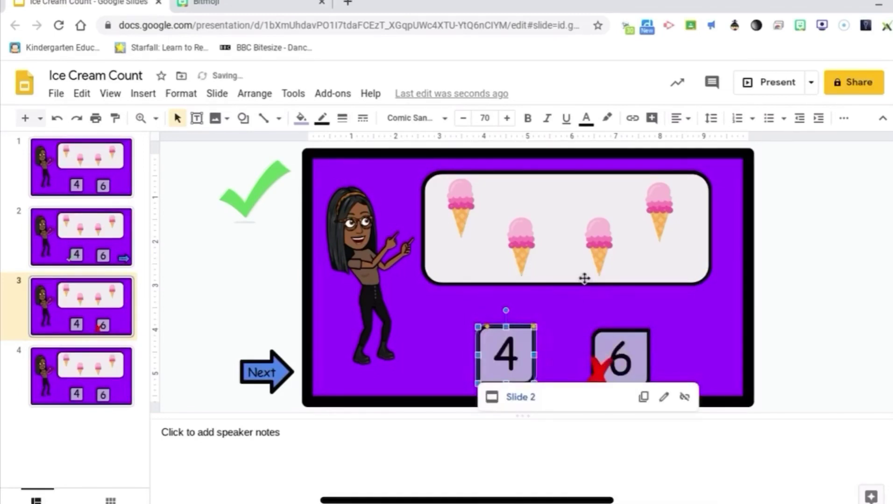
{"action": "left_click", "coordinate": [521, 244]}
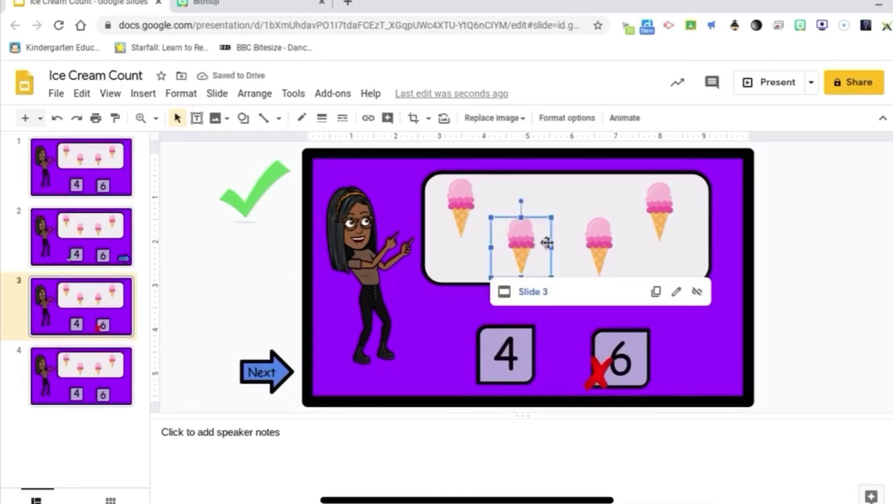
{"action": "left_click", "coordinate": [596, 241]}
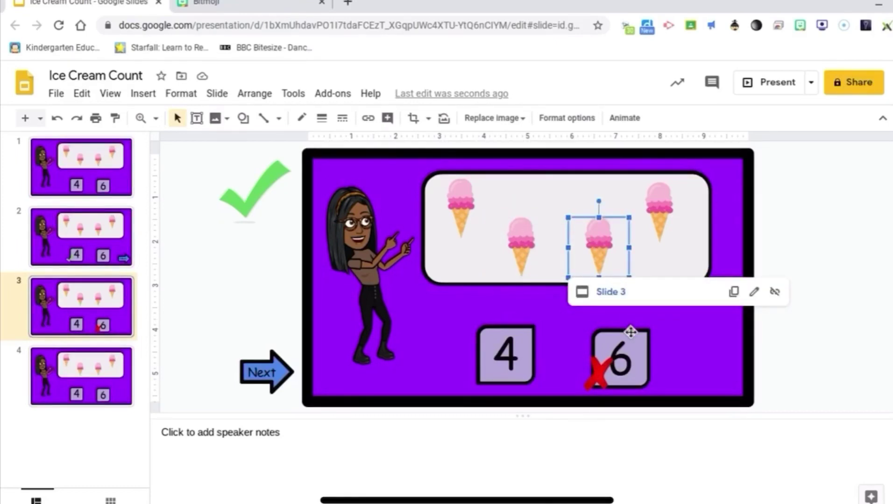
On slide 3, link the 6 answer box to Slide 3.
{"action": "left_click", "coordinate": [630, 332]}
{"action": "right_click", "coordinate": [631, 333]}
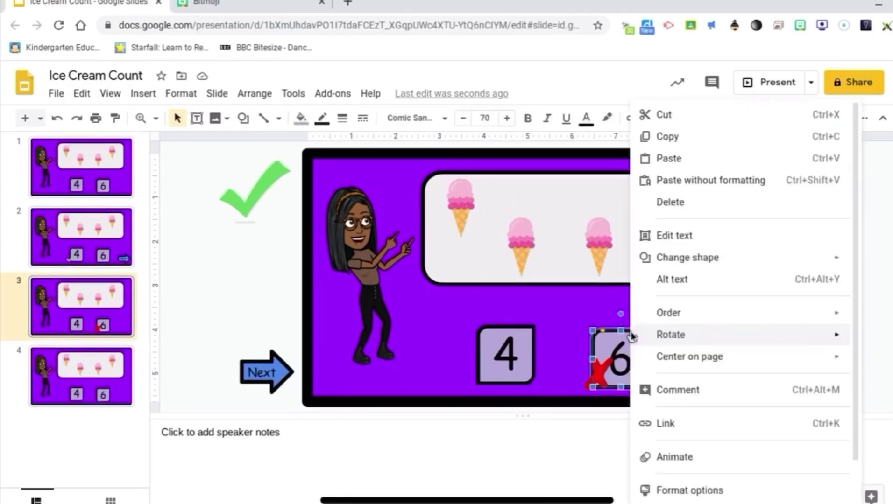
{"action": "left_click", "coordinate": [682, 427]}
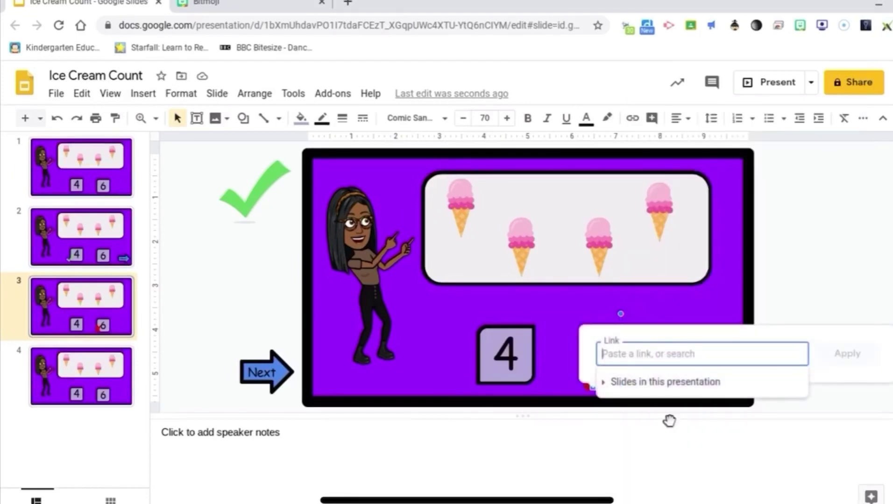
{"action": "left_click", "coordinate": [672, 382]}
{"action": "scroll", "coordinate": [672, 401], "scroll_direction": "down", "scroll_amount": 1}
{"action": "left_click", "coordinate": [649, 469]}
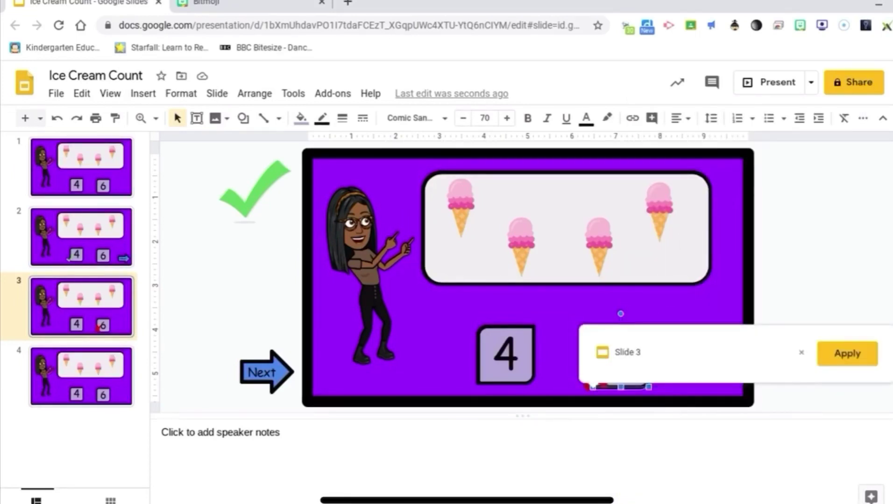
{"action": "left_click", "coordinate": [847, 354]}
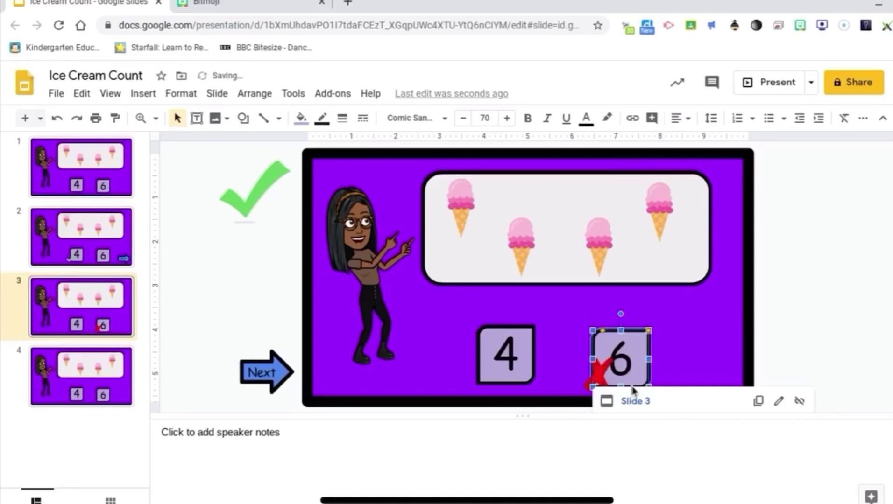
{"action": "left_click", "coordinate": [581, 387]}
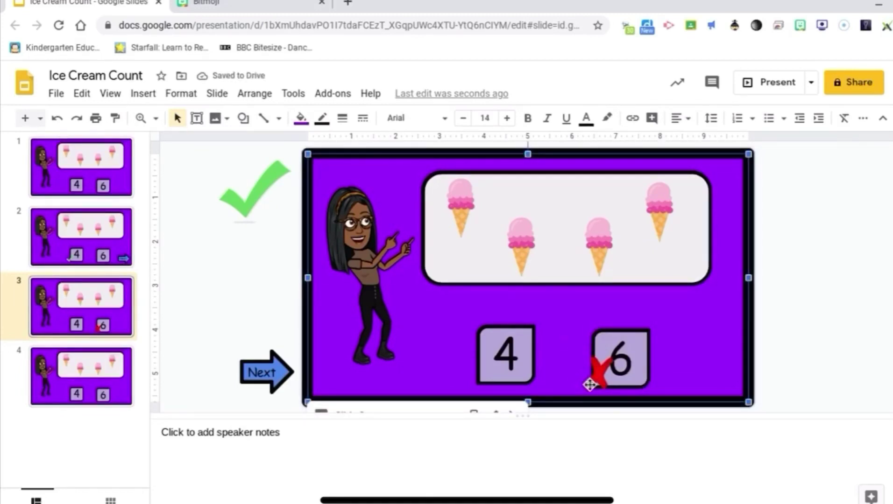
Link the red X beside the 6 to Slide 3, then move through slide 2 to slide 4.
{"action": "left_click", "coordinate": [590, 384]}
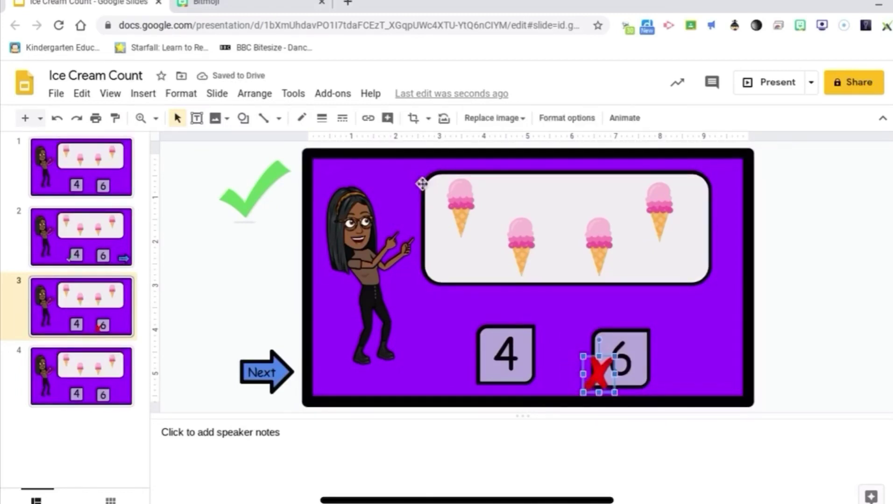
{"action": "left_click", "coordinate": [368, 120]}
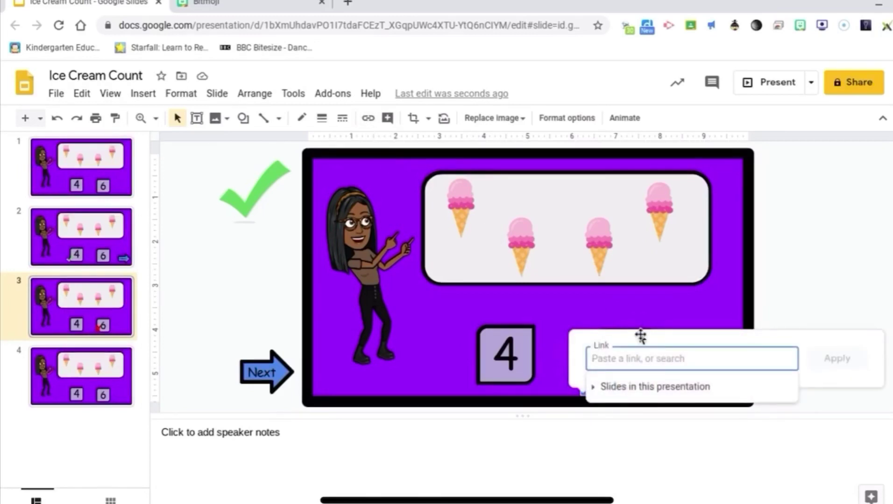
{"action": "scroll", "coordinate": [671, 396], "scroll_direction": "down", "scroll_amount": 3}
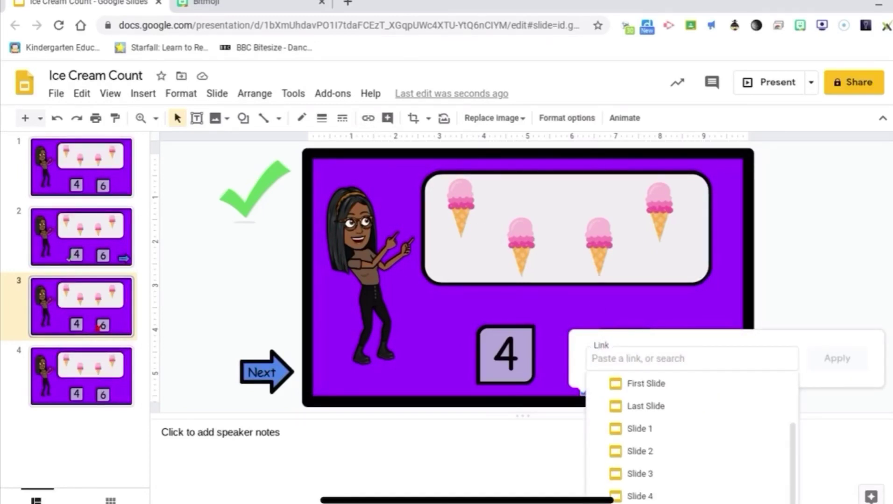
{"action": "left_click", "coordinate": [639, 473]}
{"action": "left_click", "coordinate": [837, 358]}
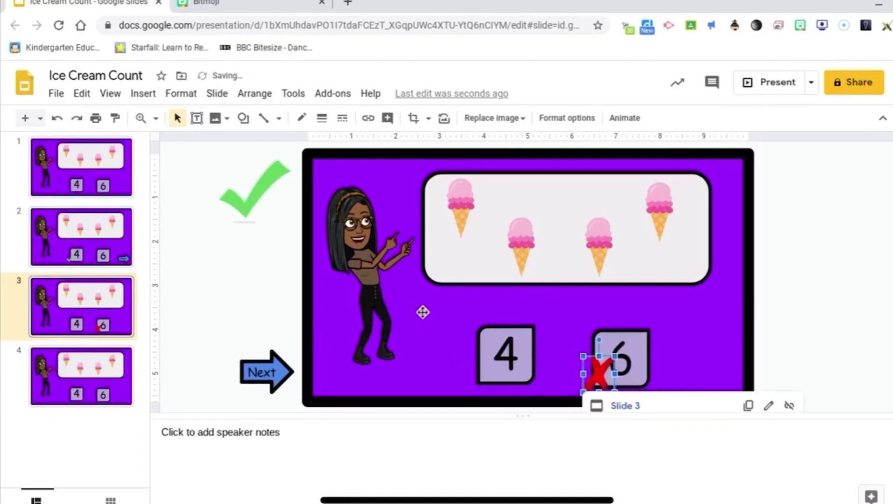
{"action": "left_click", "coordinate": [125, 246]}
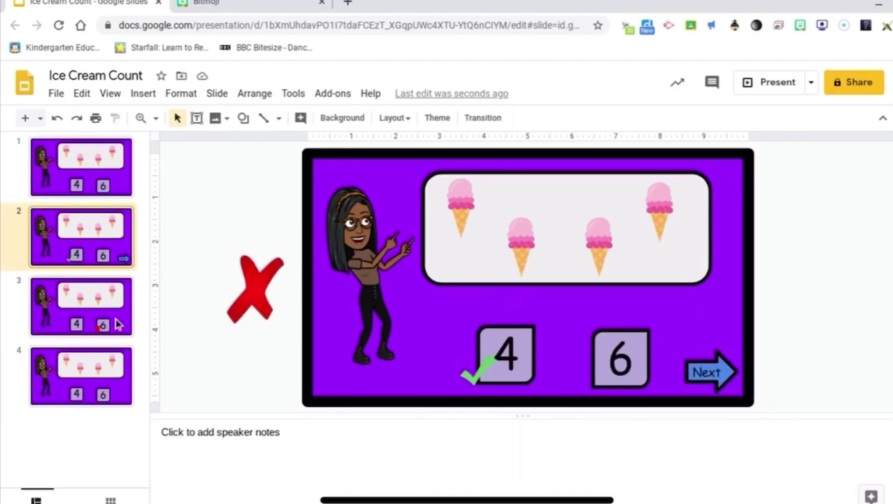
{"action": "left_click", "coordinate": [108, 375]}
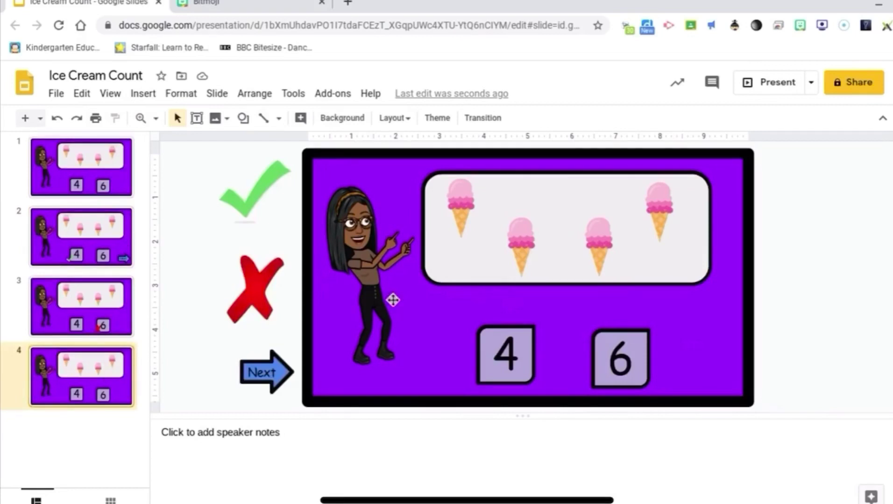
On slide 4, delete the second ice cream cone and change the answer boxes to 5 and 3.
{"action": "left_click", "coordinate": [535, 235]}
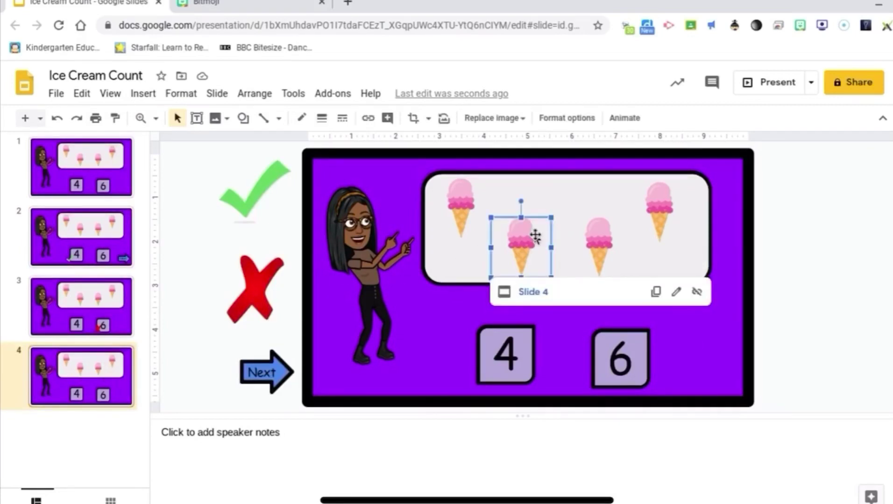
{"action": "key", "text": "Delete"}
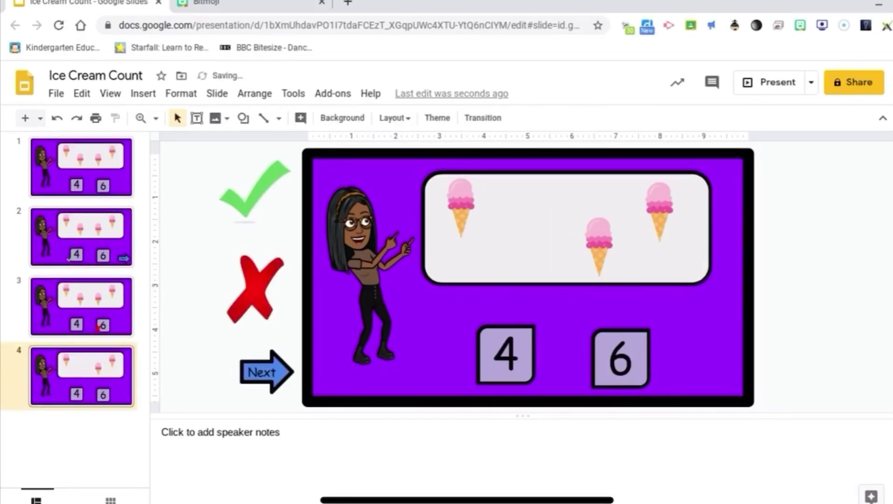
{"action": "double_click", "coordinate": [508, 348]}
{"action": "type", "text": "5"}
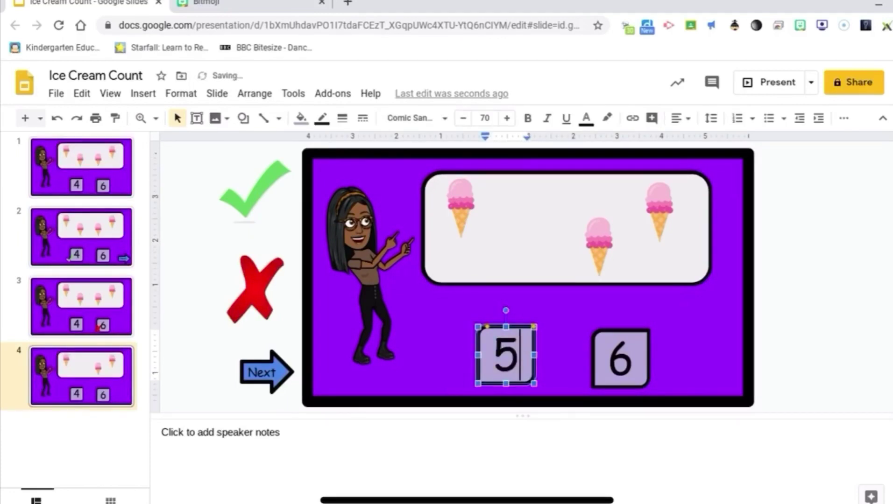
{"action": "double_click", "coordinate": [613, 368]}
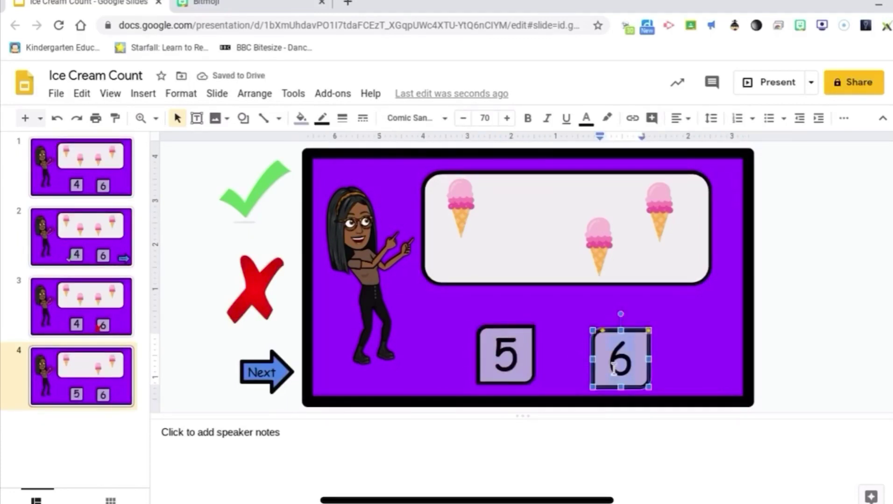
{"action": "type", "text": "3"}
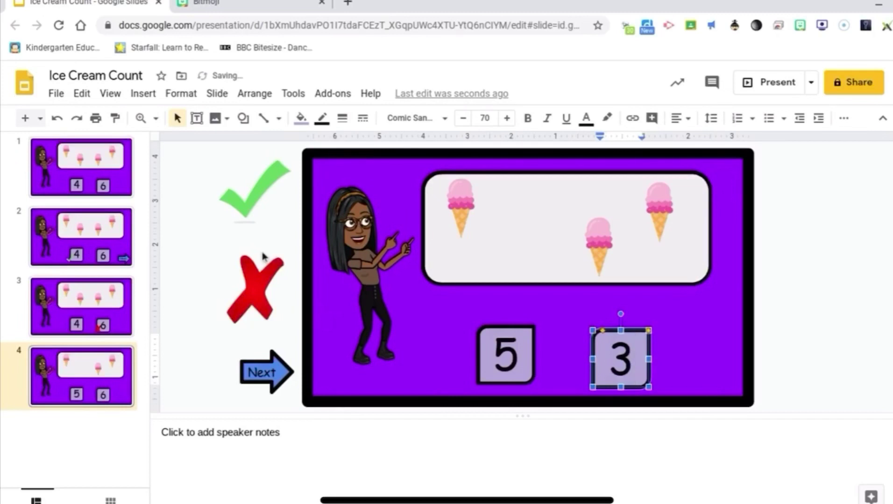
{"action": "left_click", "coordinate": [206, 200]}
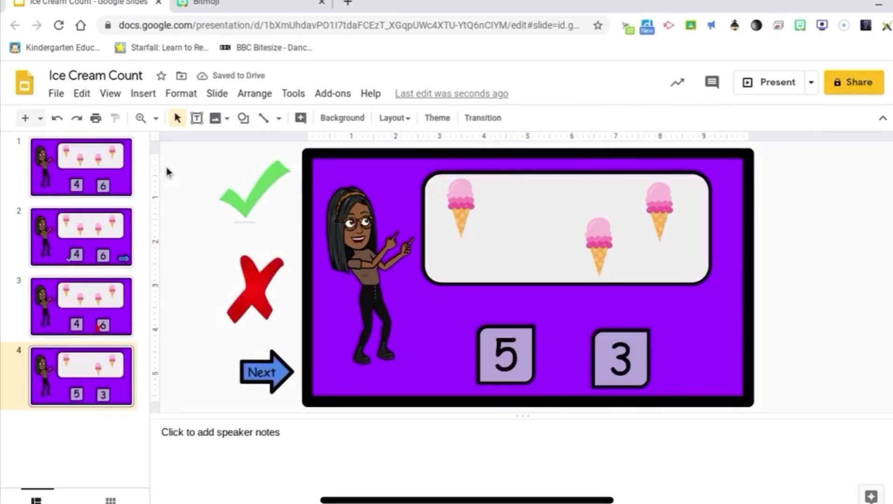
Return to slide 1 and change 'edit' to 'preview' in the address to load the preview.
{"action": "left_click", "coordinate": [126, 166]}
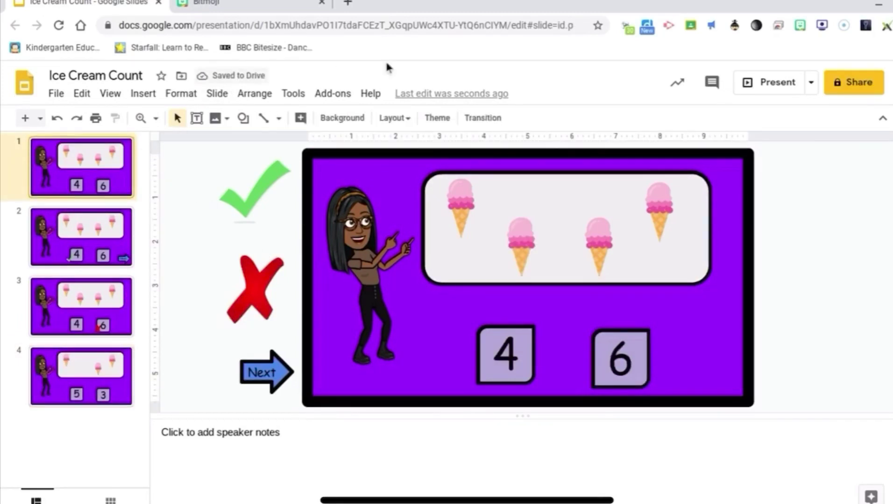
{"action": "left_click", "coordinate": [543, 30]}
{"action": "key", "text": "End"}
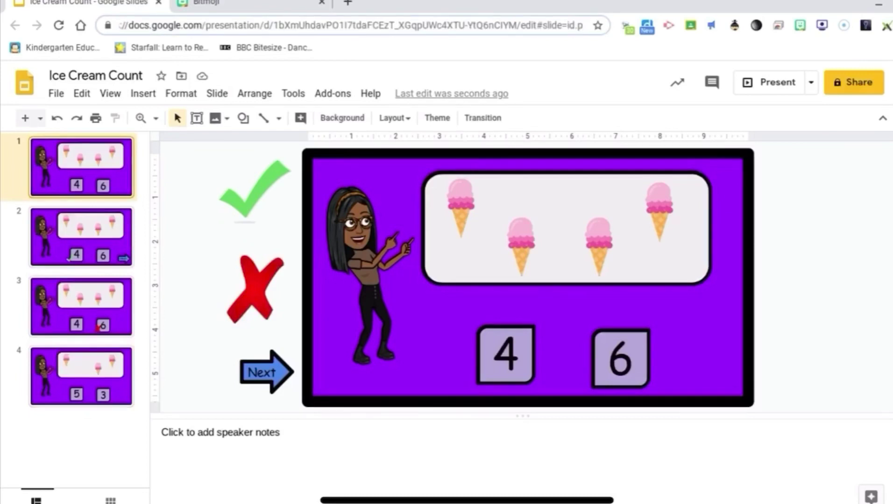
{"action": "key", "text": "BackSpace"}
{"action": "key", "text": "BackSpace"}
{"action": "key", "text": "BackSpace"}
{"action": "key", "text": "BackSpace"}
{"action": "key", "text": "BackSpace"}
{"action": "key", "text": "BackSpace"}
{"action": "key", "text": "BackSpace"}
{"action": "key", "text": "BackSpace"}
{"action": "key", "text": "BackSpace"}
{"action": "key", "text": "BackSpace"}
{"action": "key", "text": "BackSpace"}
{"action": "key", "text": "BackSpace"}
{"action": "key", "text": "BackSpace"}
{"action": "key", "text": "BackSpace"}
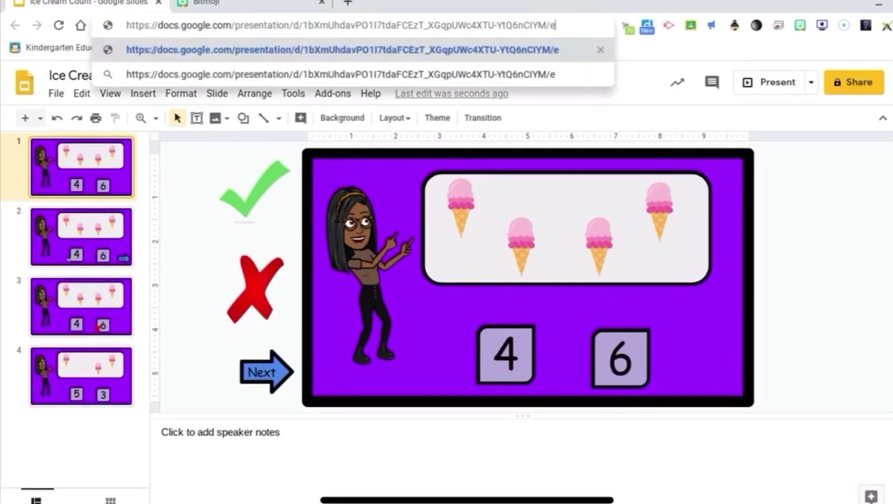
{"action": "key", "text": "BackSpace"}
{"action": "type", "text": "preview"}
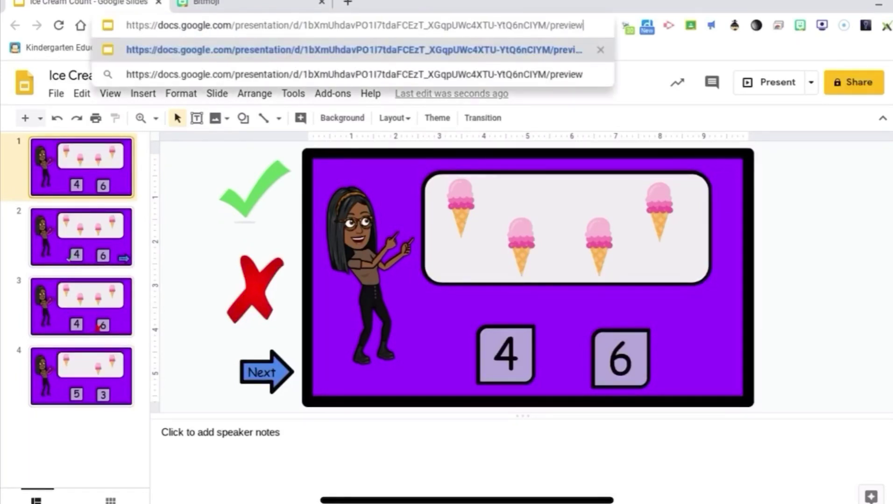
{"action": "key", "text": "Return"}
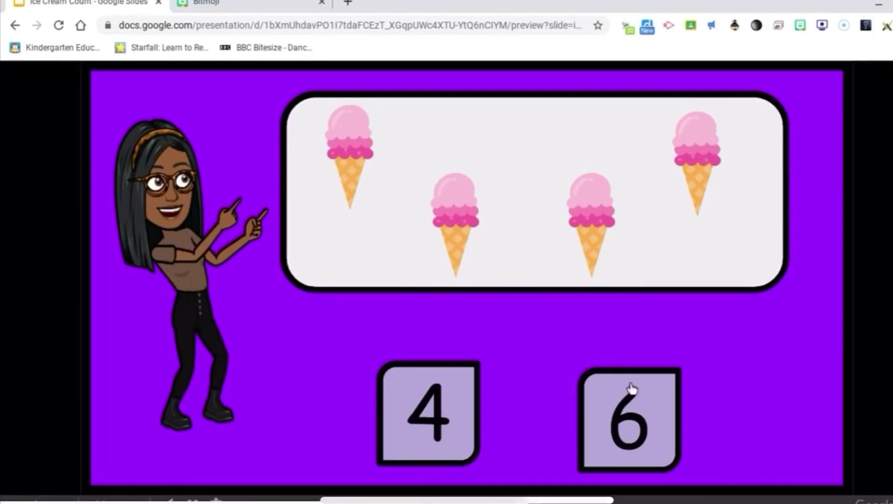
In preview, try answer 6, then answer 4, advance to the next question and open the settings menu.
{"action": "left_click", "coordinate": [637, 408]}
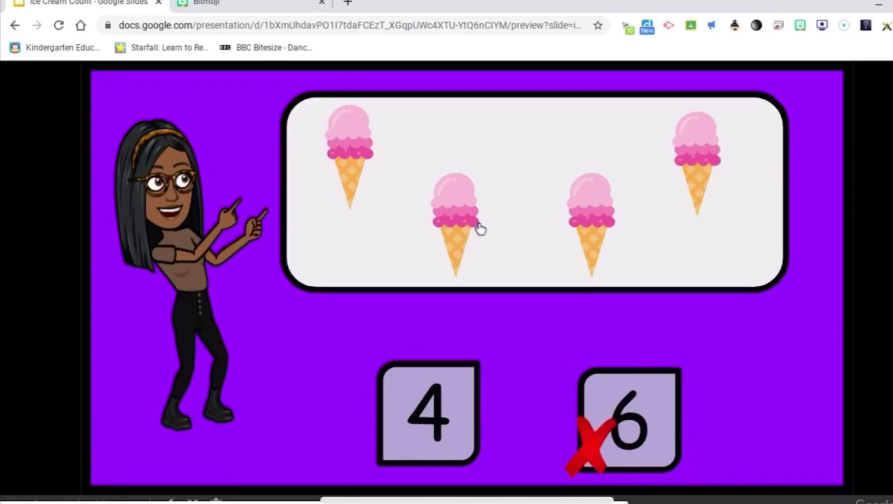
{"action": "left_click", "coordinate": [416, 396]}
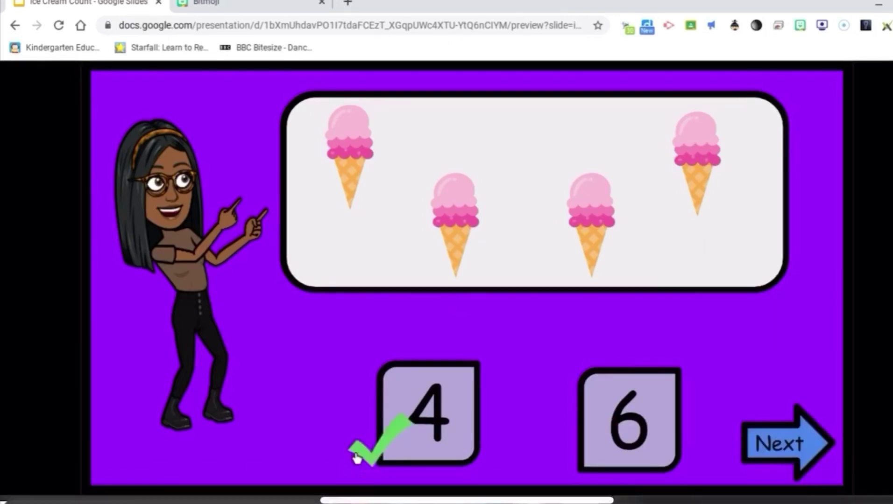
{"action": "left_click", "coordinate": [803, 449]}
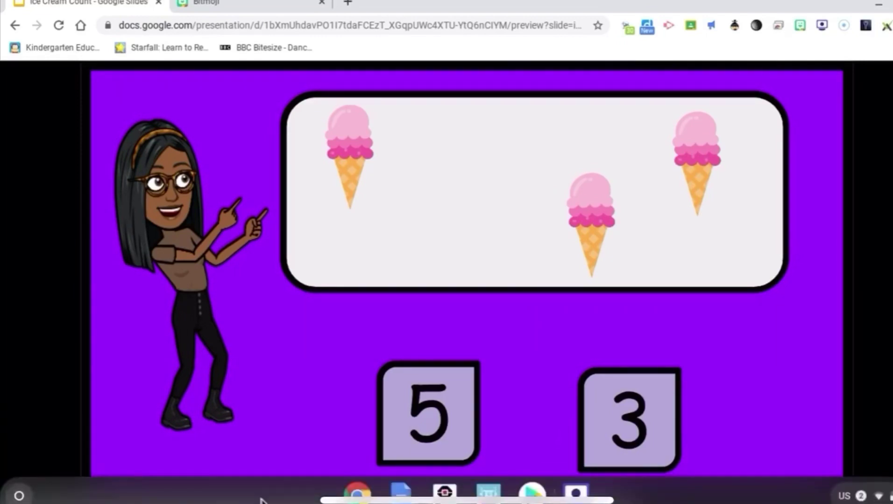
{"action": "mouse_move", "coordinate": [215, 494]}
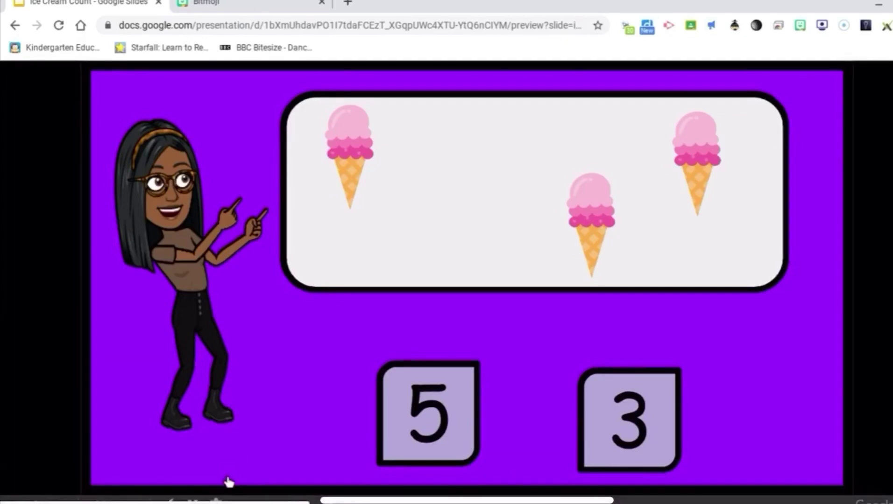
{"action": "left_click", "coordinate": [216, 500]}
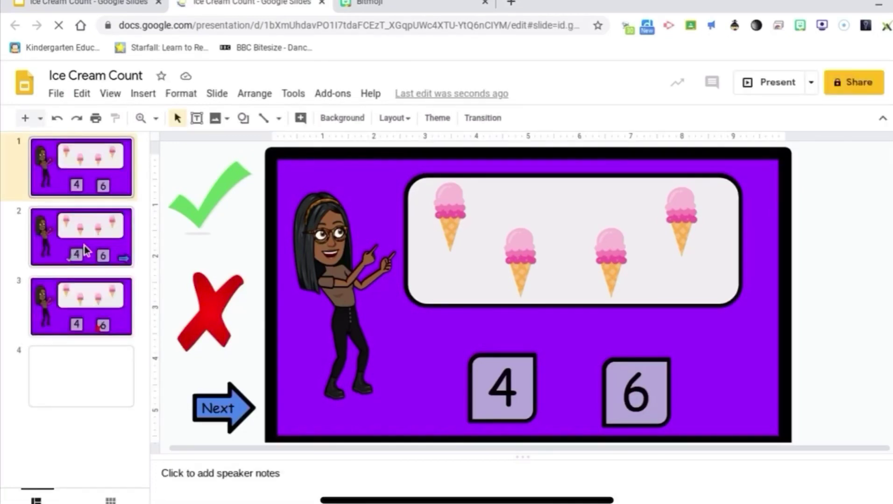
Select slides 2 to 4, copy them and set the paste point after slide 4.
{"action": "left_click", "coordinate": [82, 241]}
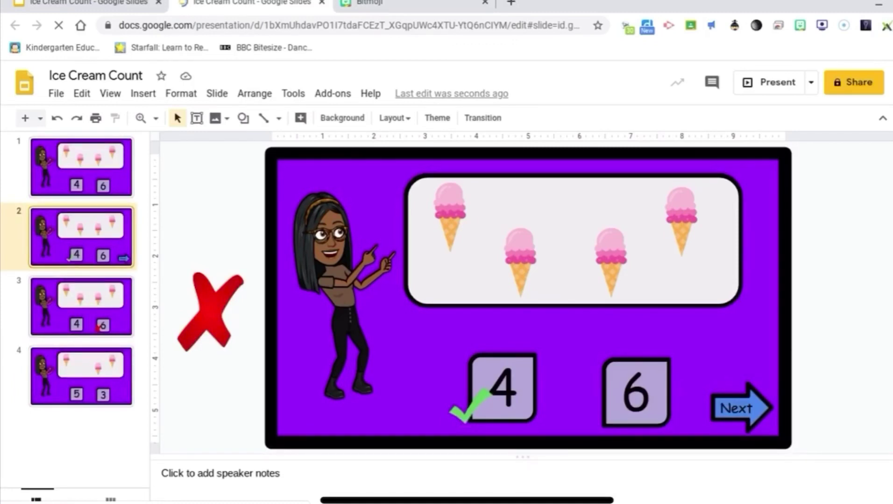
{"action": "left_click", "coordinate": [82, 307]}
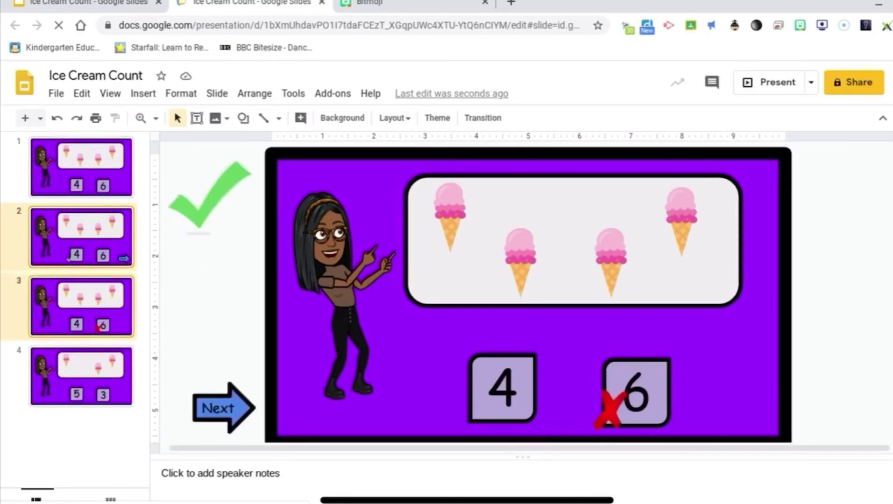
{"action": "key", "text": "shift+Down"}
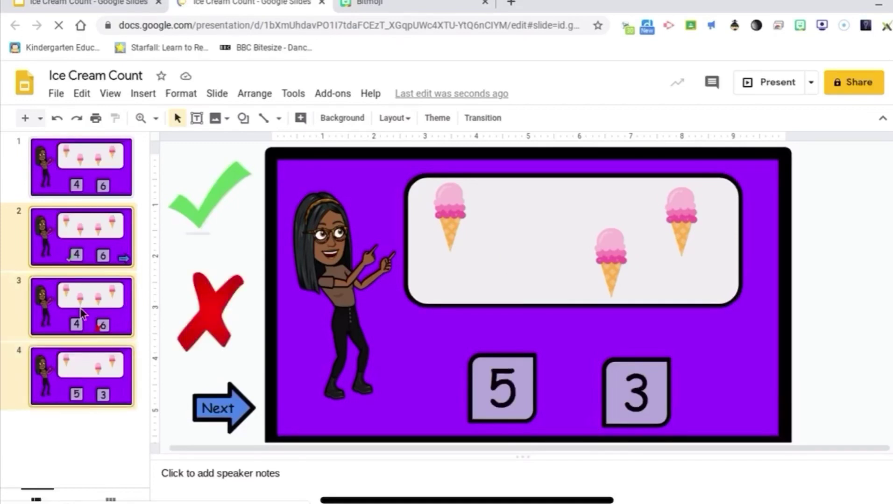
{"action": "right_click", "coordinate": [85, 263]}
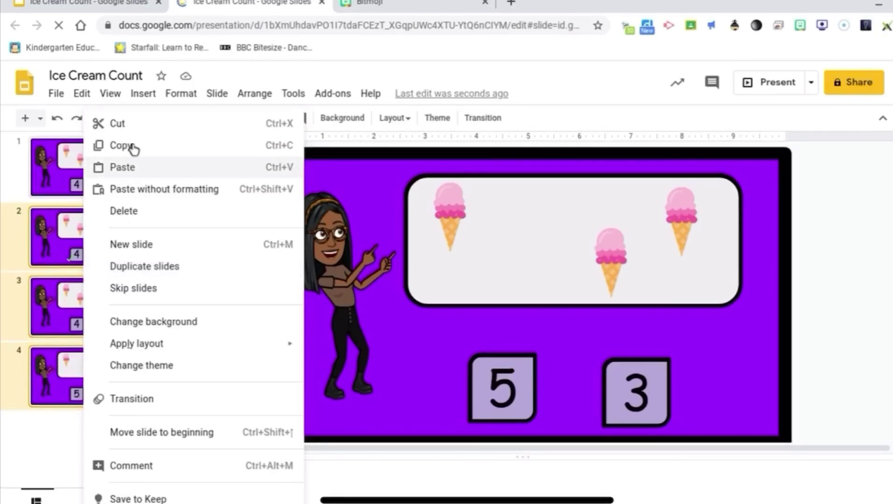
{"action": "left_click", "coordinate": [134, 149]}
{"action": "left_click", "coordinate": [99, 430]}
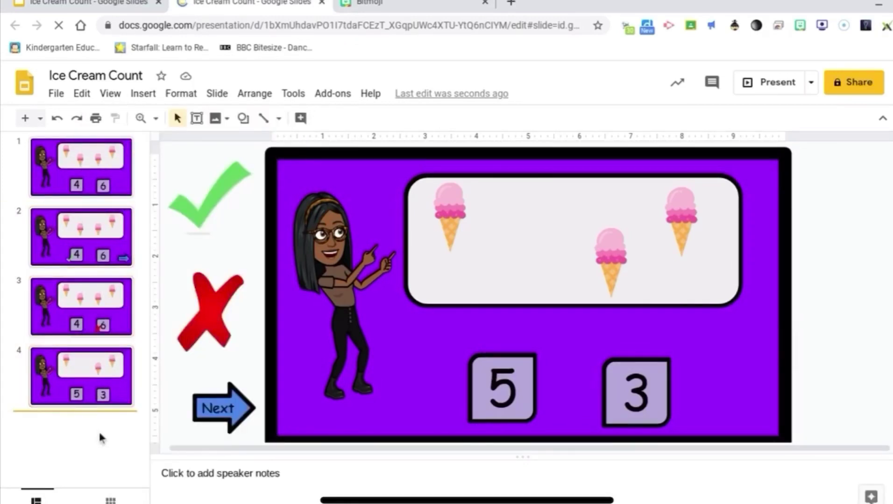
Paste the copied feedback slides after slide 4 and delete slide 5's middle ice cream.
{"action": "right_click", "coordinate": [98, 430]}
{"action": "left_click", "coordinate": [139, 152]}
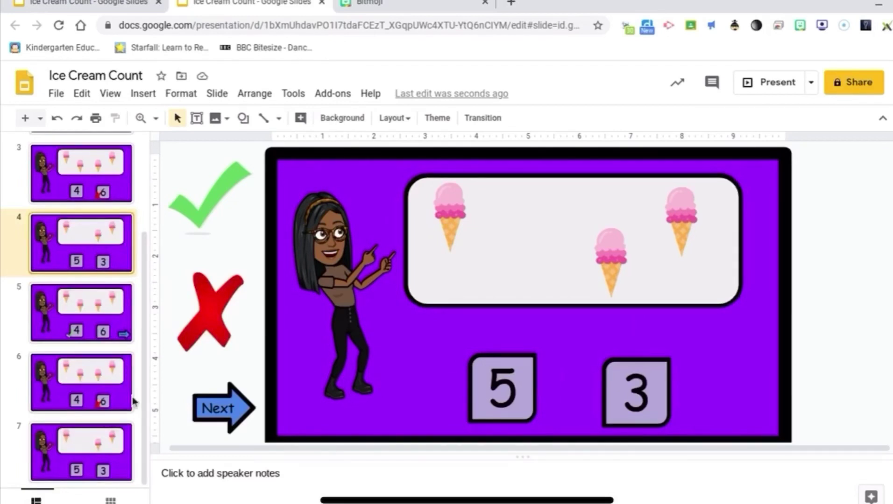
{"action": "left_click", "coordinate": [86, 310]}
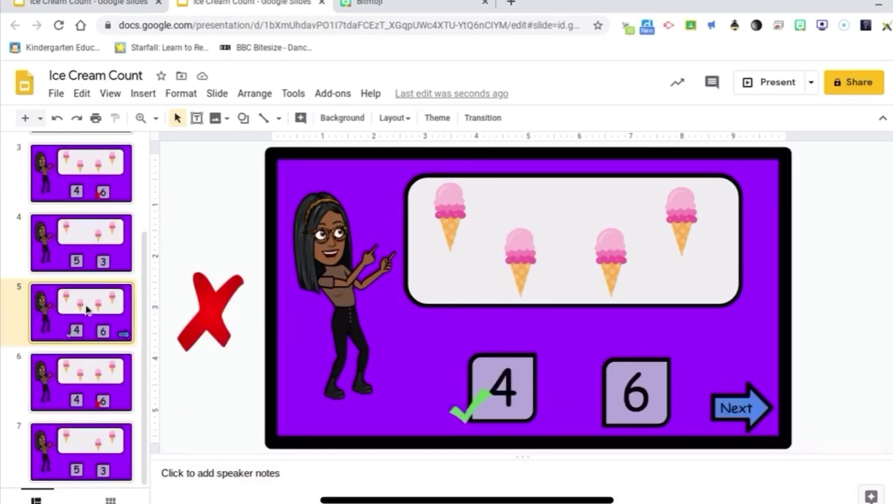
{"action": "left_click", "coordinate": [524, 279]}
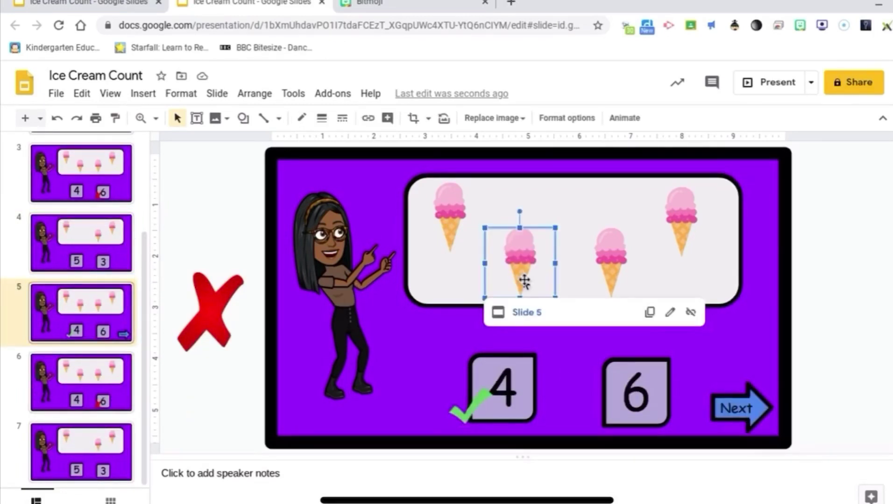
{"action": "key", "text": "Delete"}
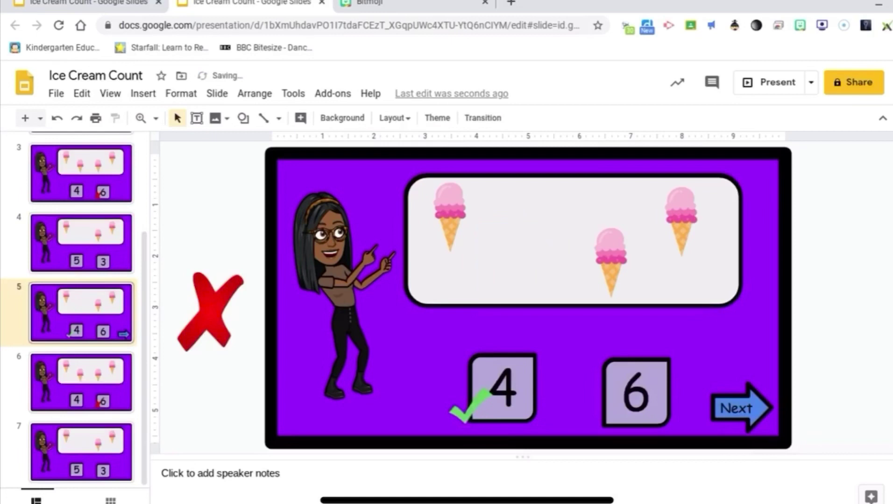
Change slide 5's answer tiles from 4 to 5 and from 6 to 3.
{"action": "left_click", "coordinate": [515, 376]}
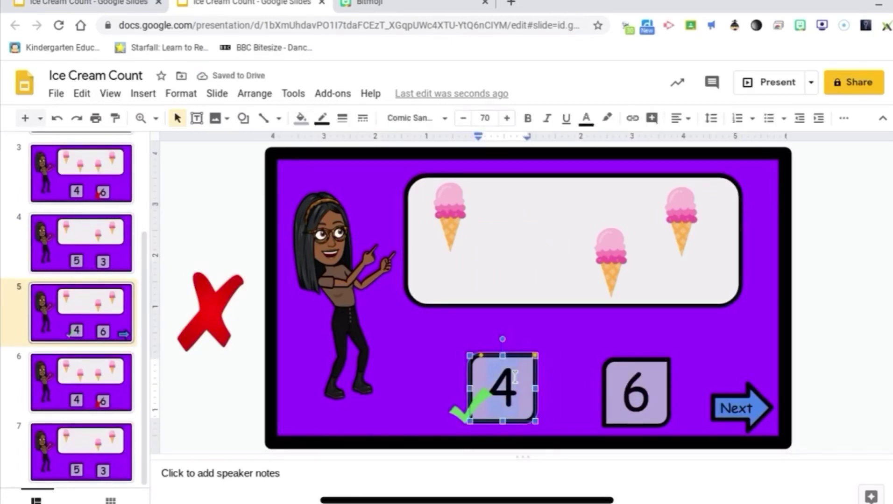
{"action": "type", "text": "5"}
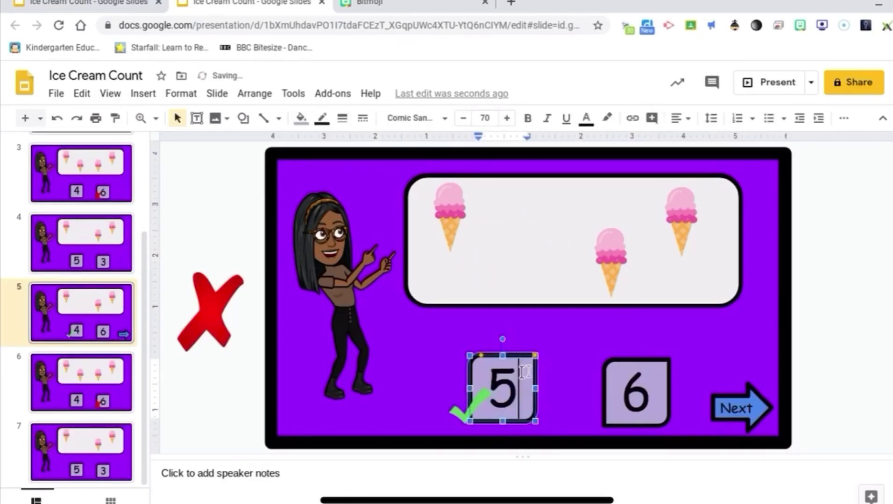
{"action": "double_click", "coordinate": [641, 377]}
{"action": "type", "text": "3"}
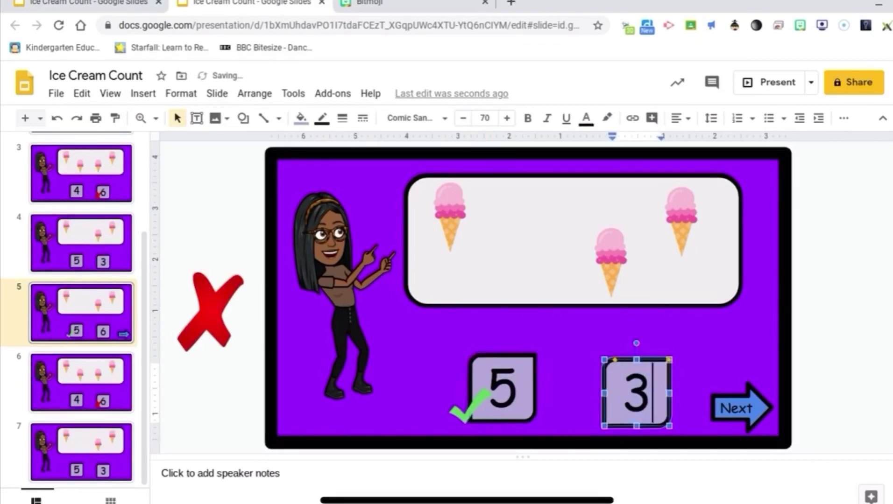
Compare the edited slide 5 against slide 4, ending on slide 6.
{"action": "left_click", "coordinate": [120, 386]}
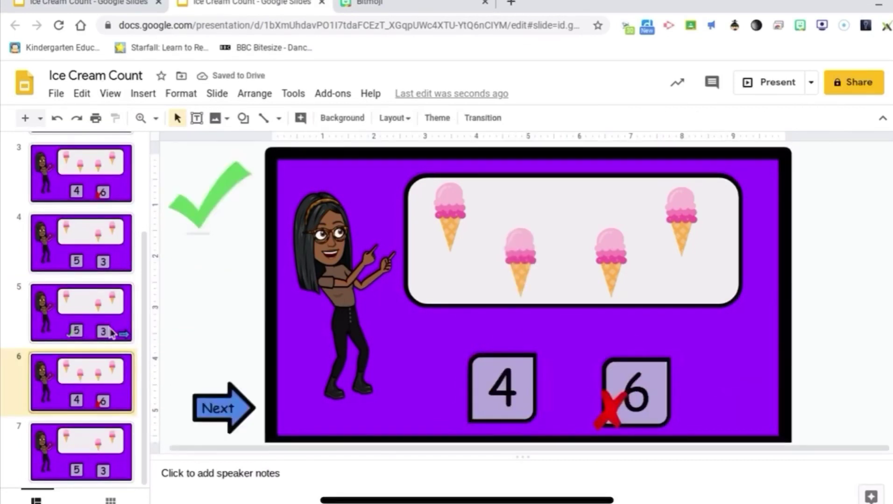
{"action": "left_click", "coordinate": [101, 254]}
{"action": "left_click", "coordinate": [108, 299]}
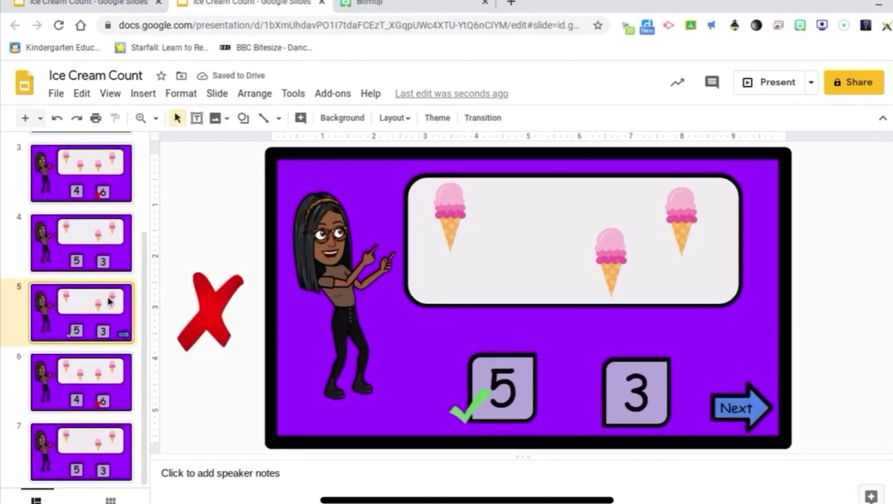
{"action": "left_click", "coordinate": [106, 265]}
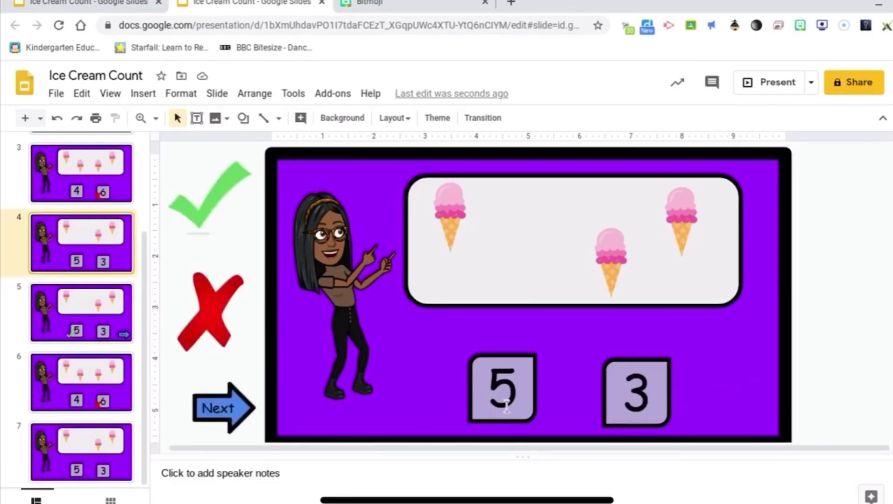
{"action": "left_click", "coordinate": [79, 336]}
{"action": "left_click", "coordinate": [97, 400]}
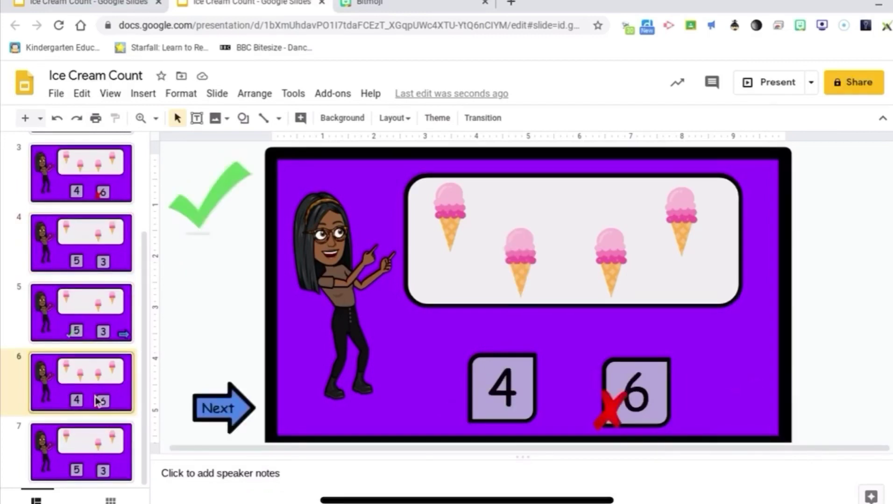